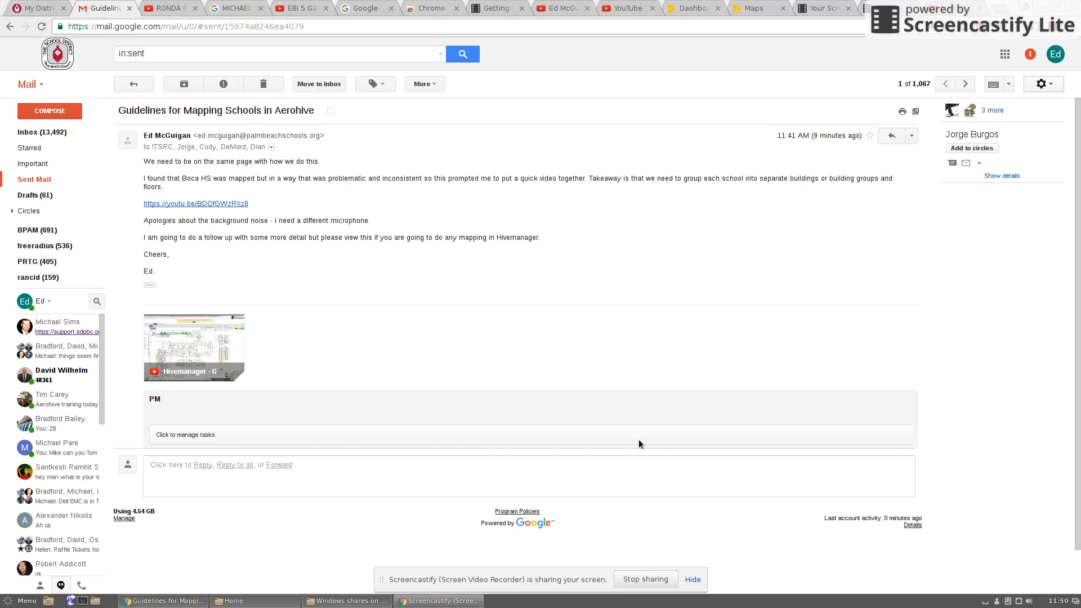
Switch to the file manager, connect to the shop_shared share on 9231commserver with the account password, and open its SCHOOL-DEPT. INFO folder.
{"action": "left_click", "coordinate": [341, 601]}
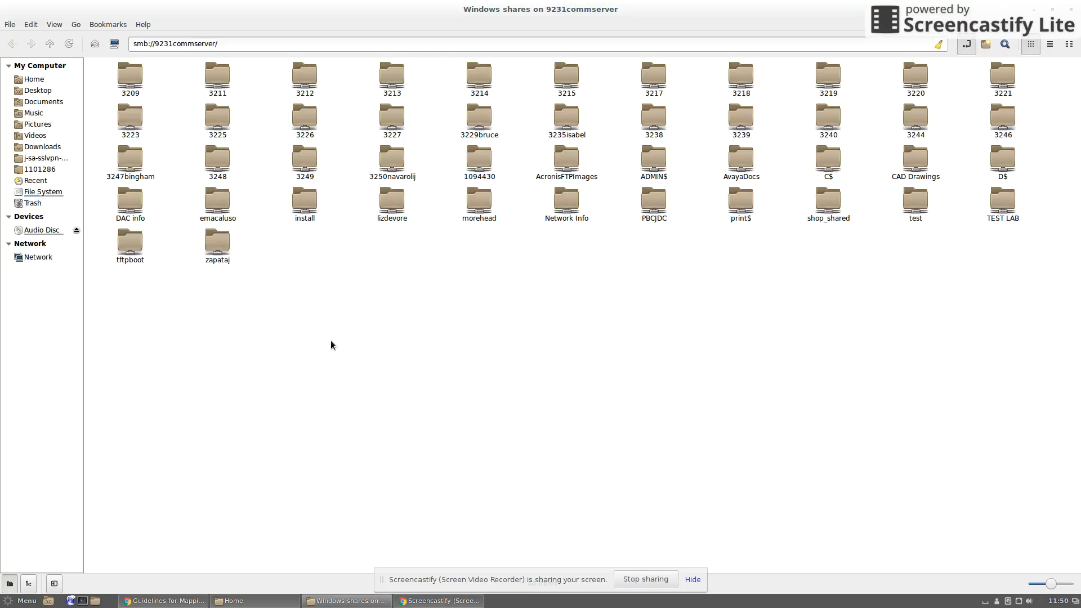
{"action": "left_click_drag", "start_coordinate": [156, 44], "coordinate": [218, 44]}
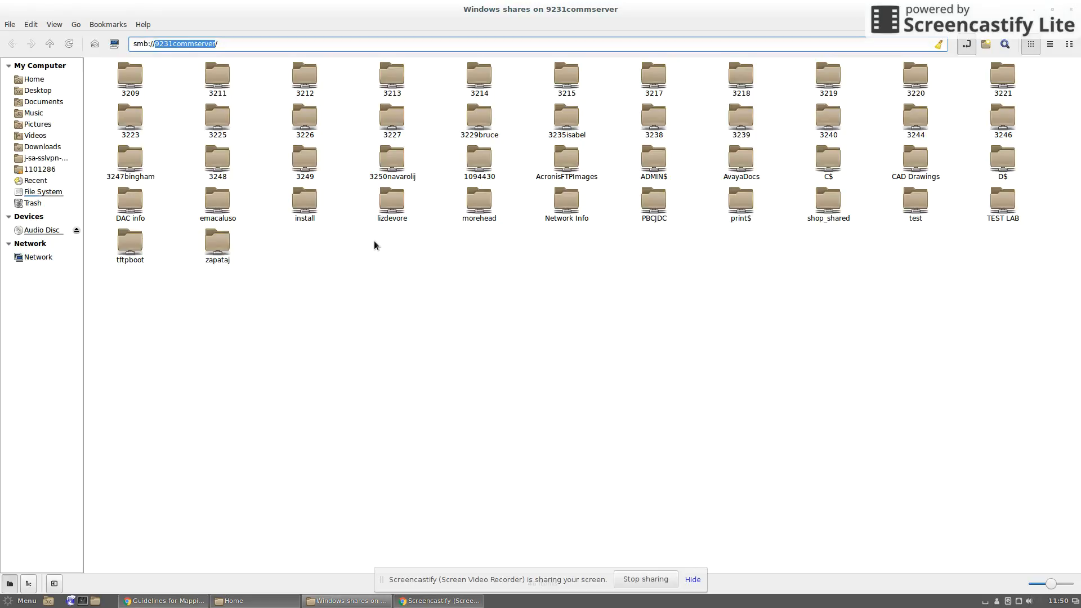
{"action": "double_click", "coordinate": [826, 204]}
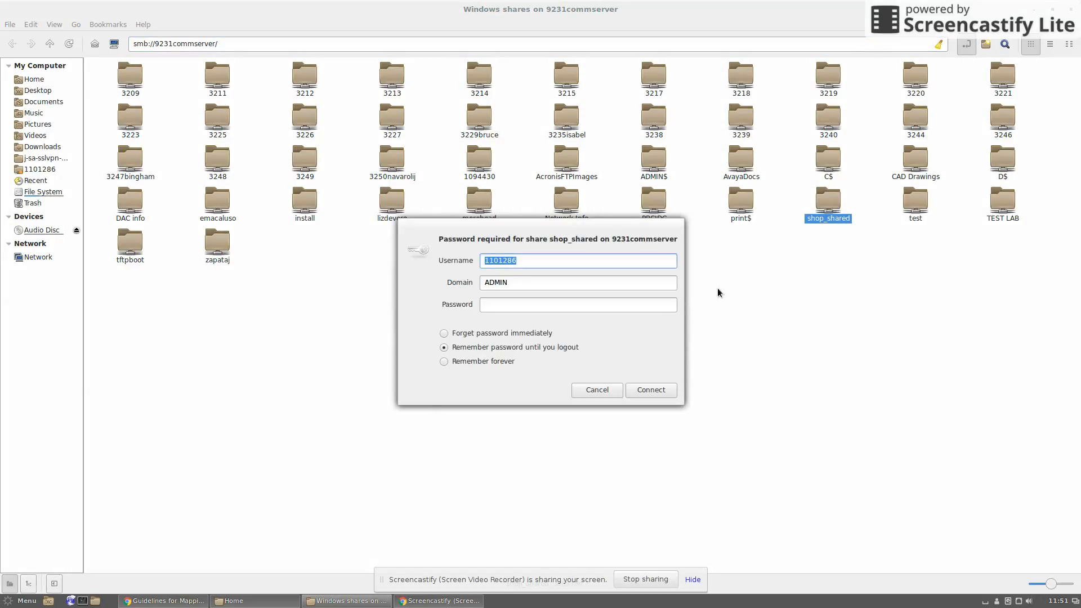
{"action": "left_click", "coordinate": [560, 304]}
{"action": "type", "text": "******"}
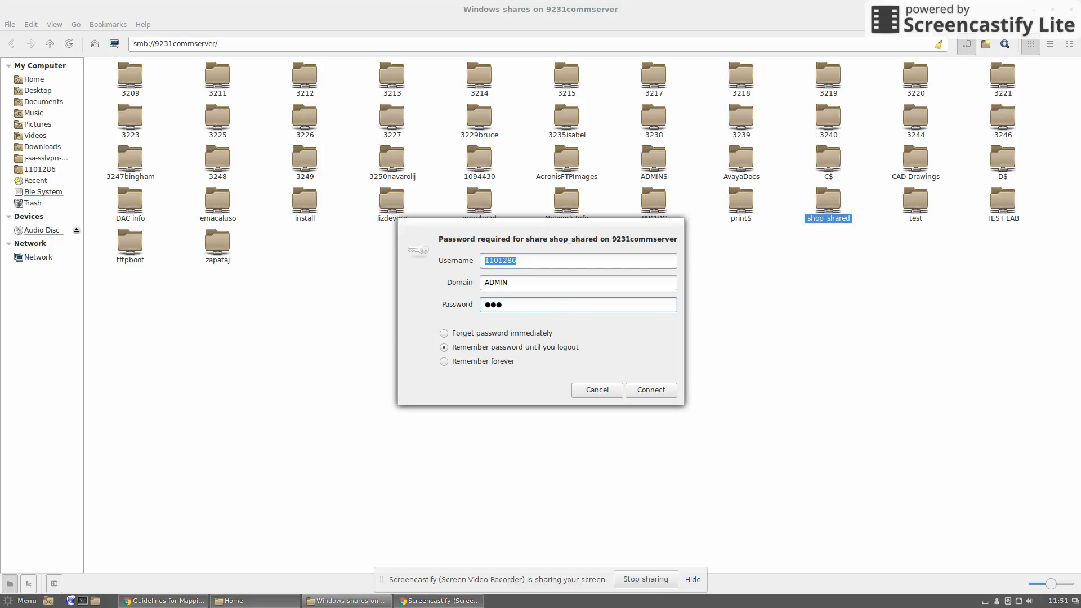
{"action": "type", "text": "*********"}
{"action": "left_click", "coordinate": [643, 389]}
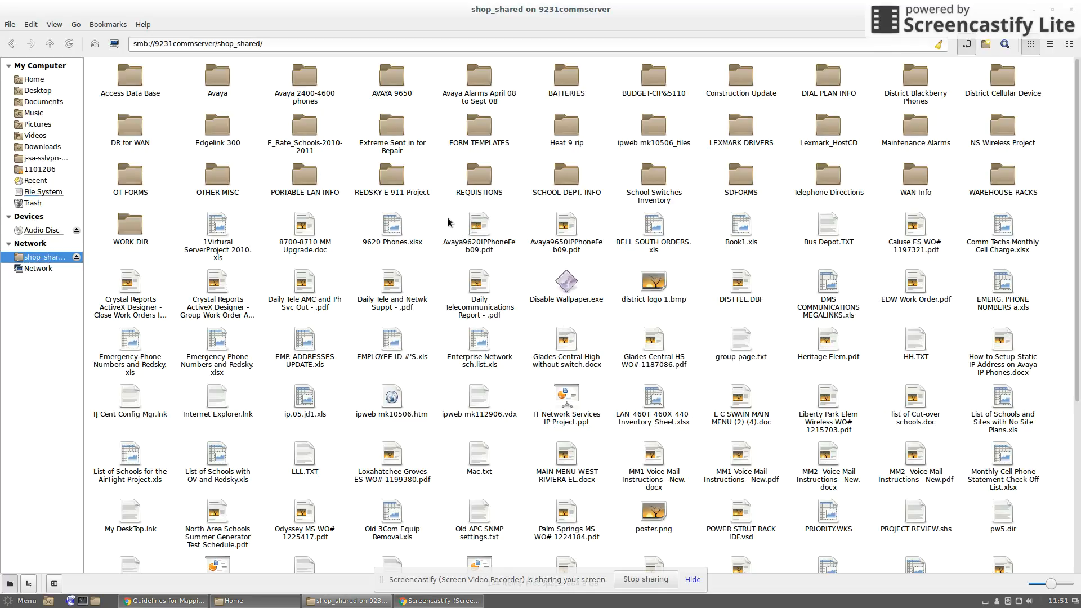
{"action": "left_click", "coordinate": [568, 179]}
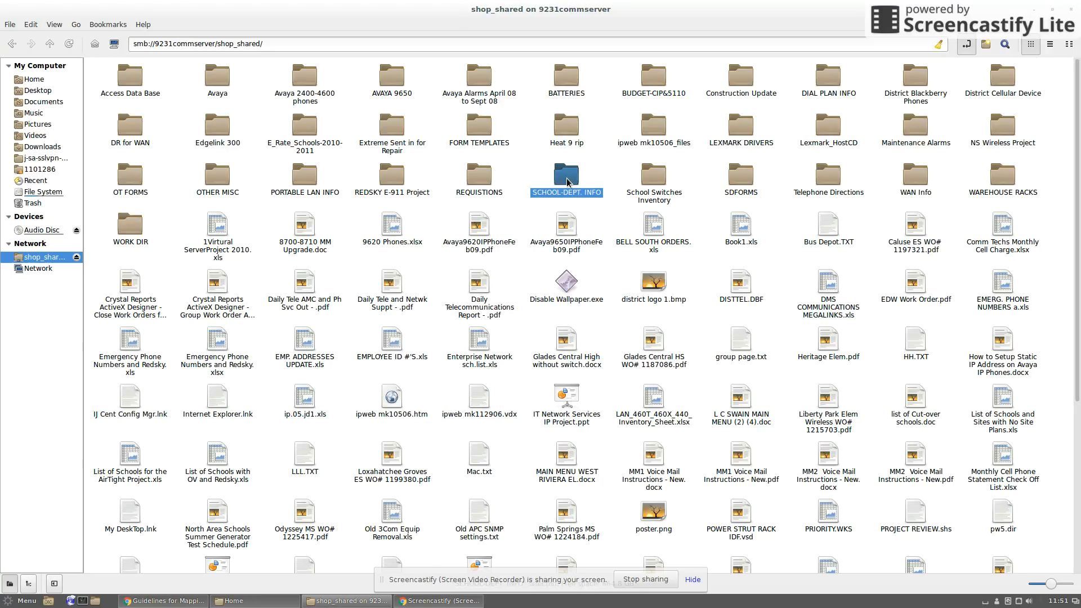
{"action": "double_click", "coordinate": [568, 181]}
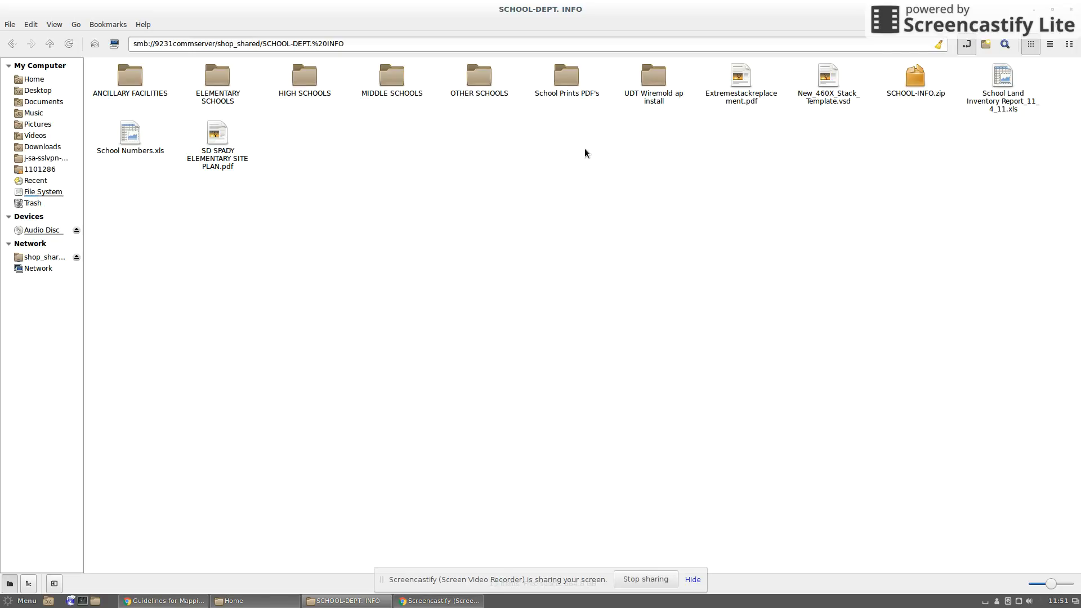
Switch to HiveManager's maps in the browser and display the Lake Worth HS map under High Schools.
{"action": "left_click", "coordinate": [446, 602]}
{"action": "left_click", "coordinate": [440, 606]}
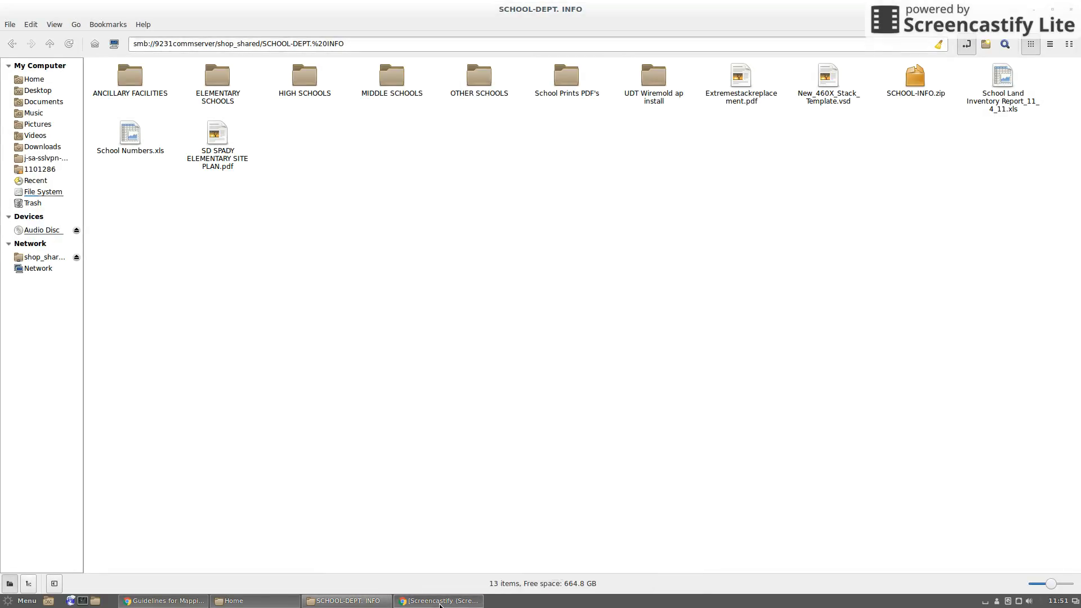
{"action": "left_click", "coordinate": [437, 605]}
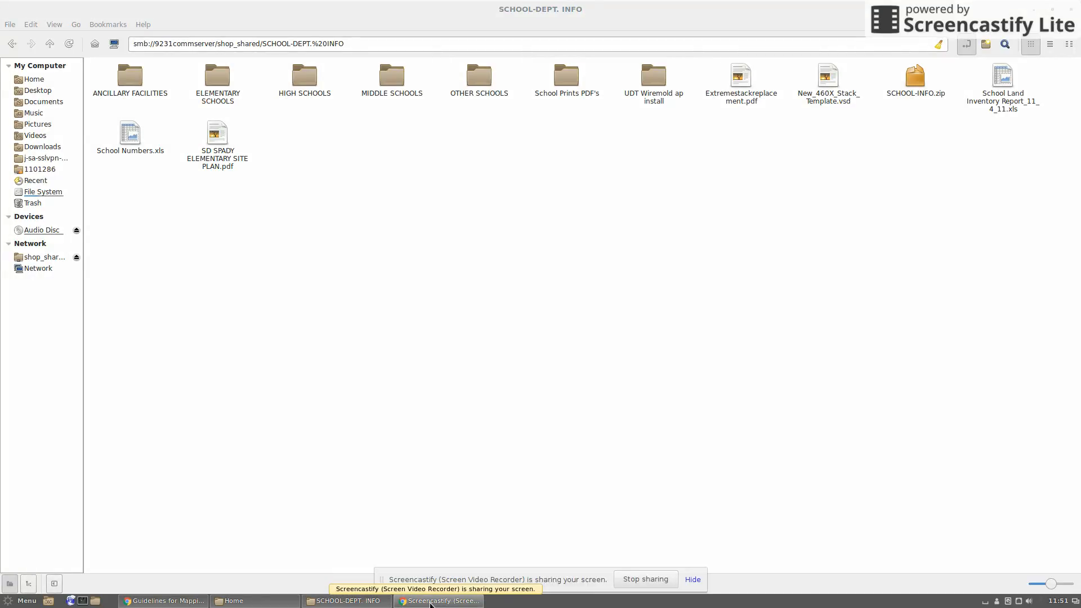
{"action": "key", "text": "alt+Tab"}
{"action": "key", "text": "alt+Tab"}
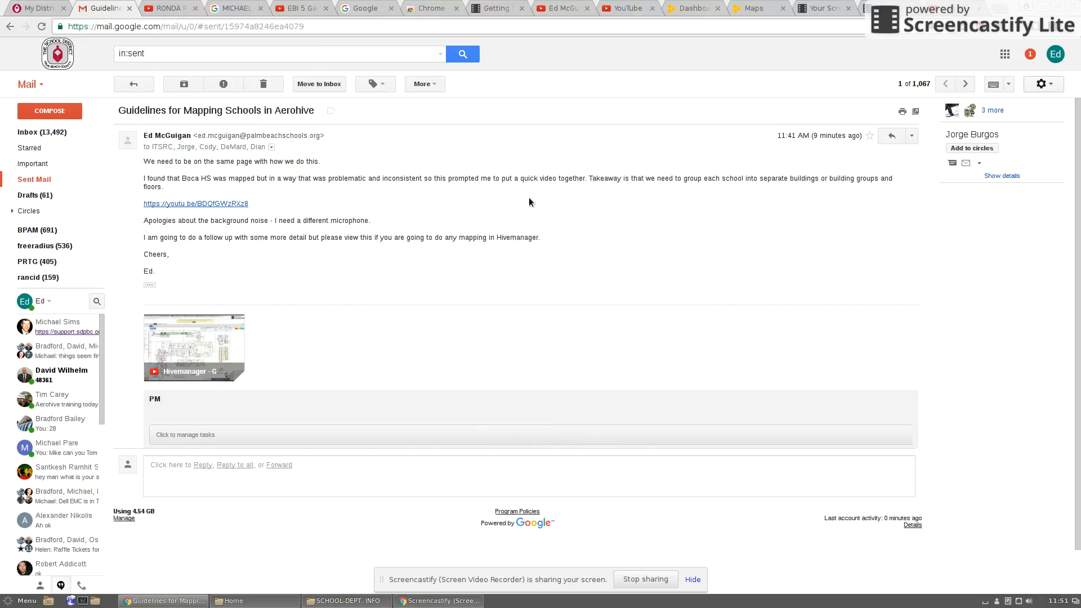
{"action": "left_click", "coordinate": [749, 9]}
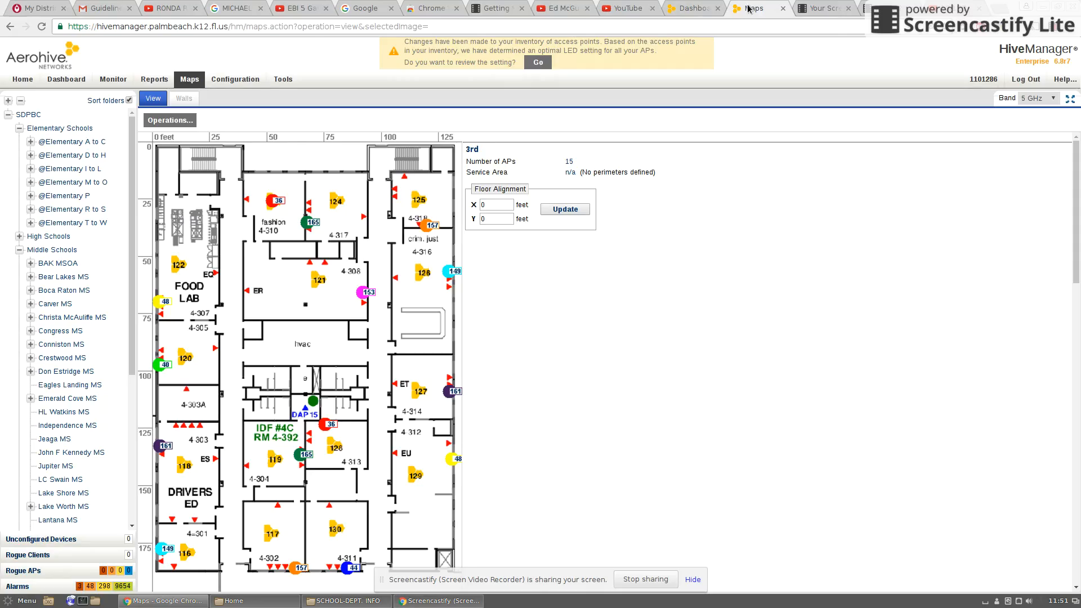
{"action": "left_click", "coordinate": [19, 236]}
{"action": "scroll", "coordinate": [76, 316], "scroll_direction": "down", "scroll_amount": 3}
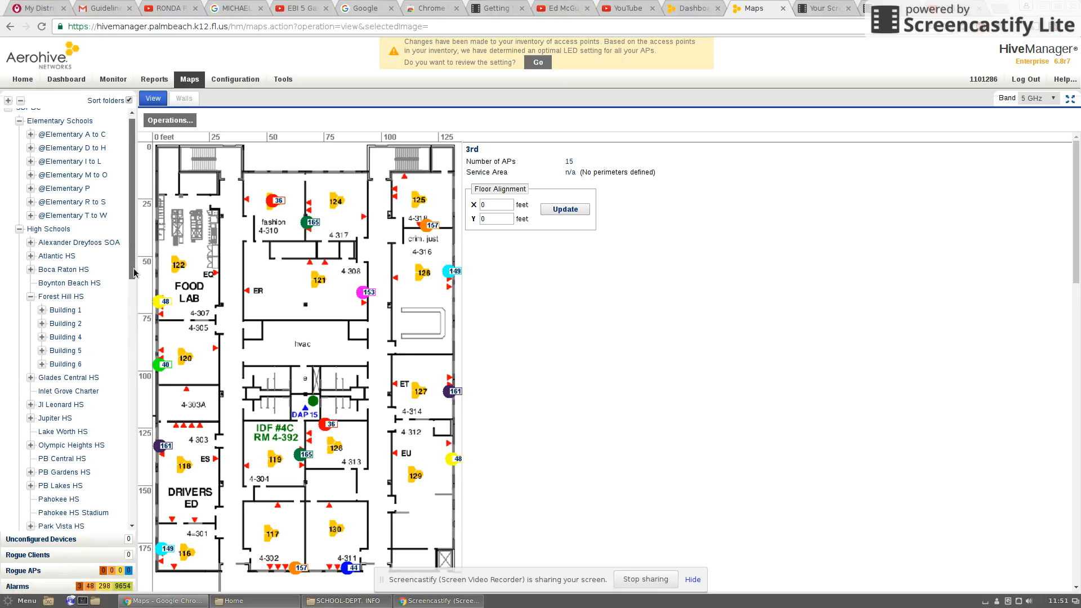
{"action": "left_click", "coordinate": [75, 338]}
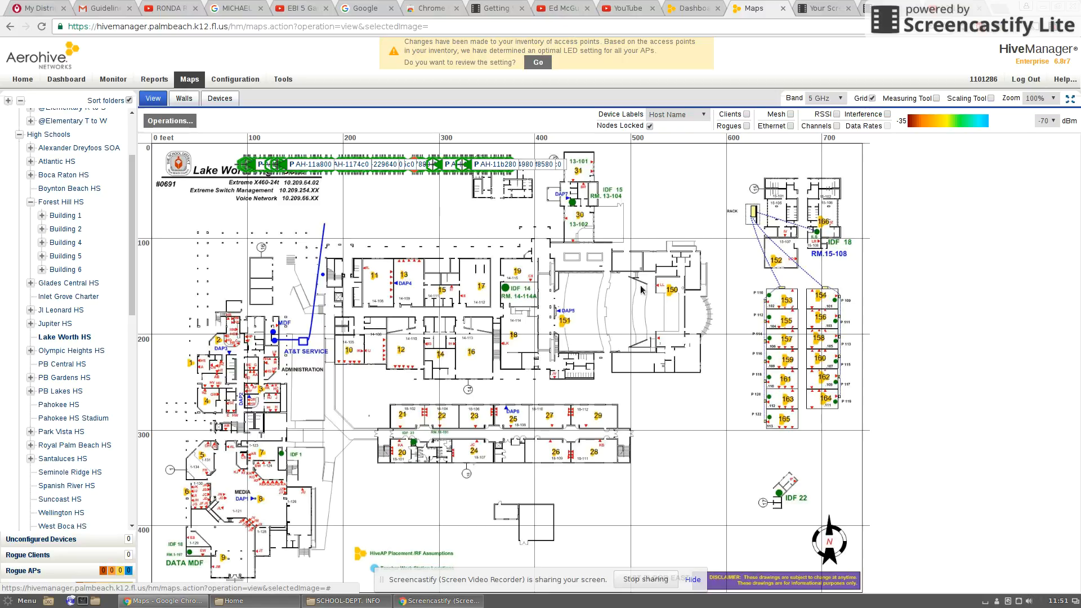
Return to the file manager and open the LAKE WORTH HIGH folder inside HIGH SCHOOLS.
{"action": "left_click", "coordinate": [356, 602]}
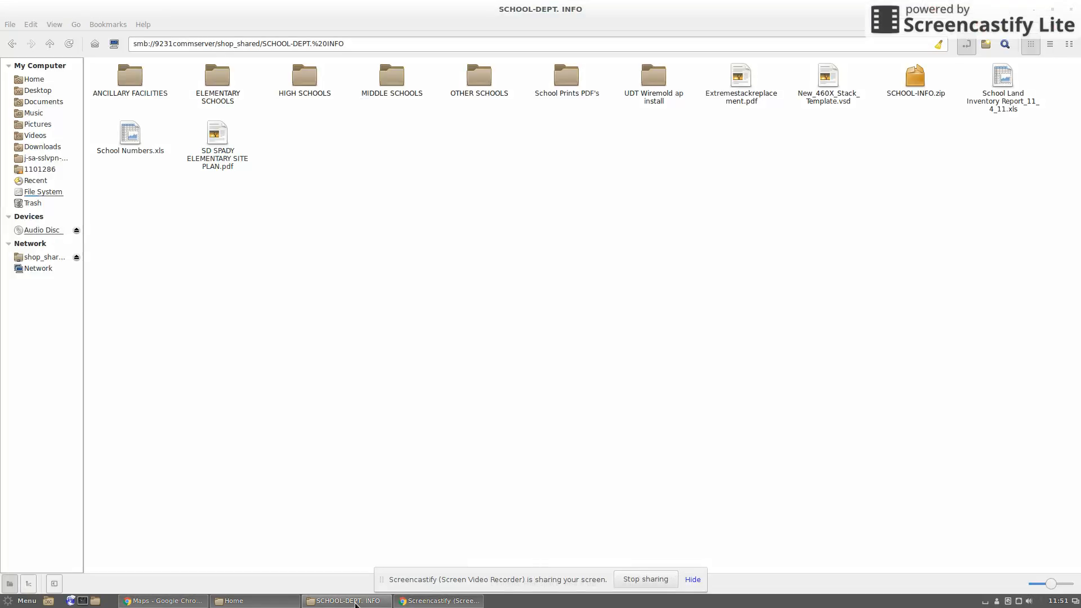
{"action": "double_click", "coordinate": [303, 78]}
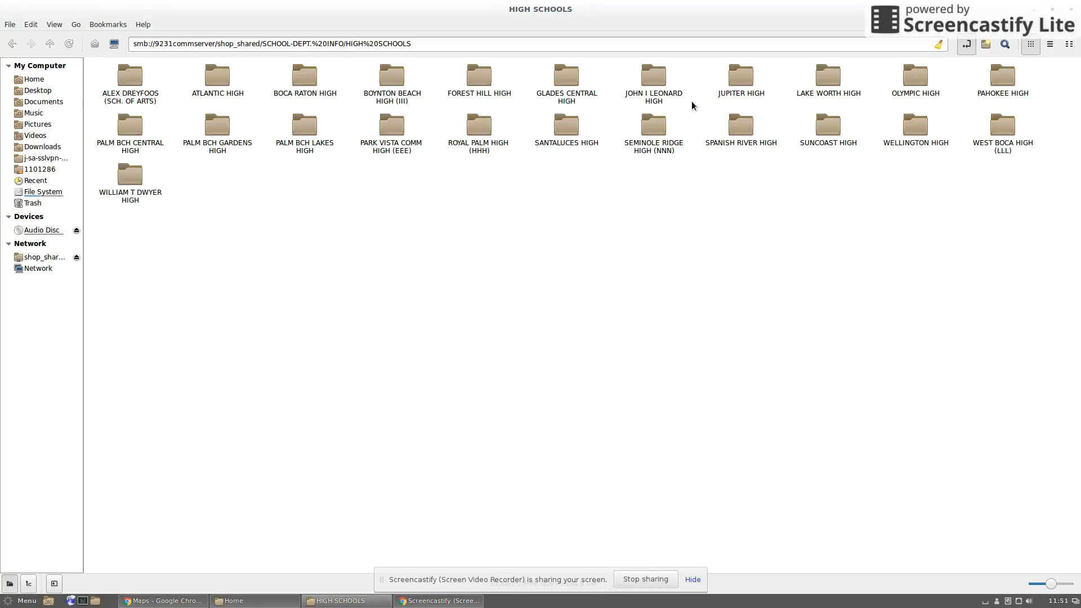
{"action": "double_click", "coordinate": [829, 78]}
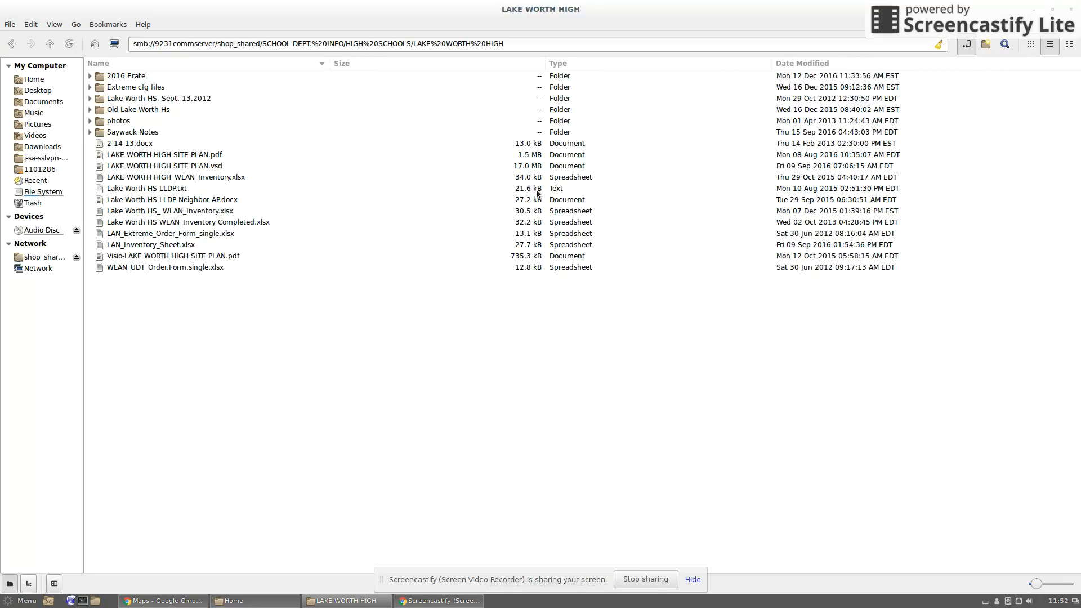
Open LAKE WORTH HIGH_WLAN_Inventory.xlsx and go to the start of the access point list.
{"action": "left_click", "coordinate": [166, 156]}
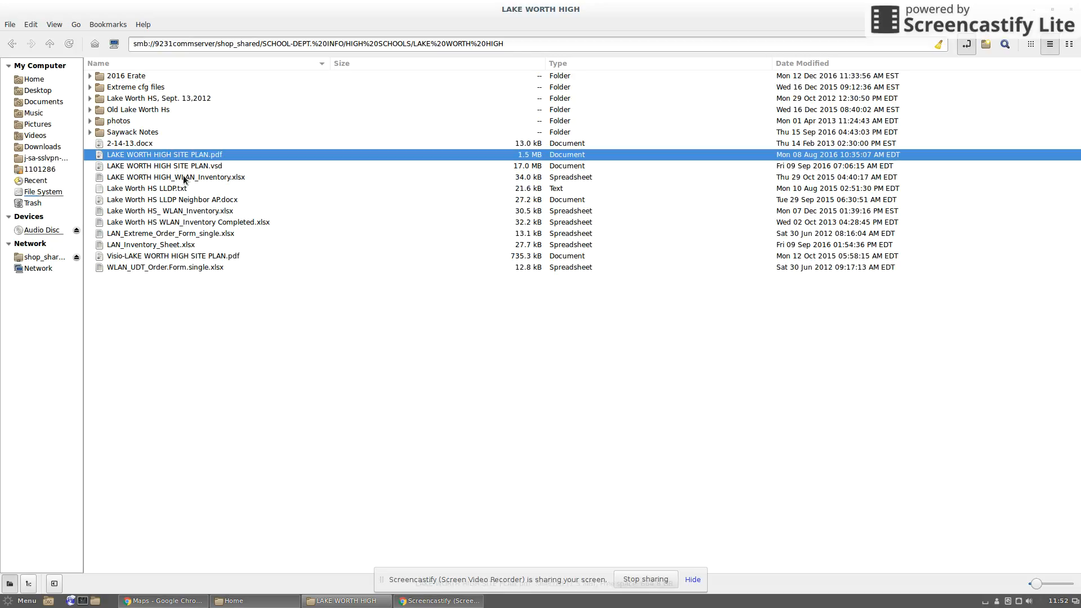
{"action": "left_click", "coordinate": [183, 178]}
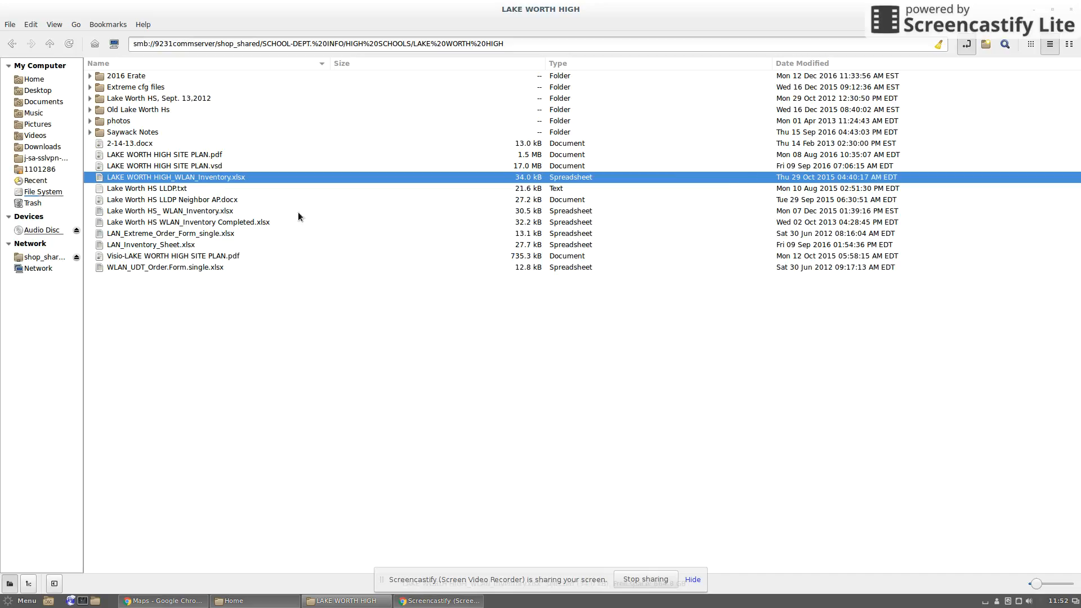
{"action": "left_click", "coordinate": [209, 223]}
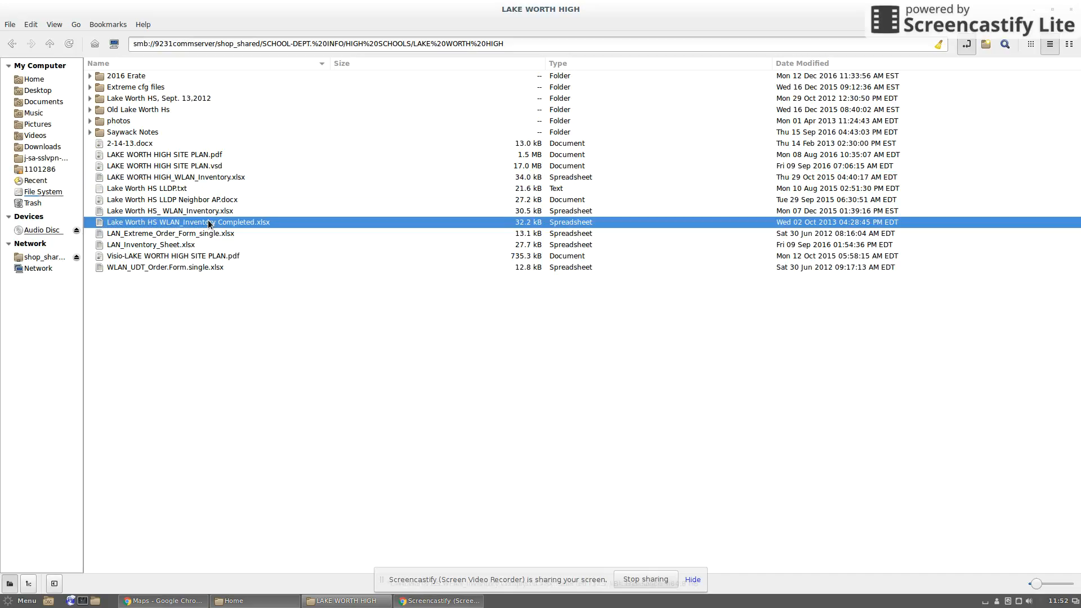
{"action": "left_click", "coordinate": [205, 177]}
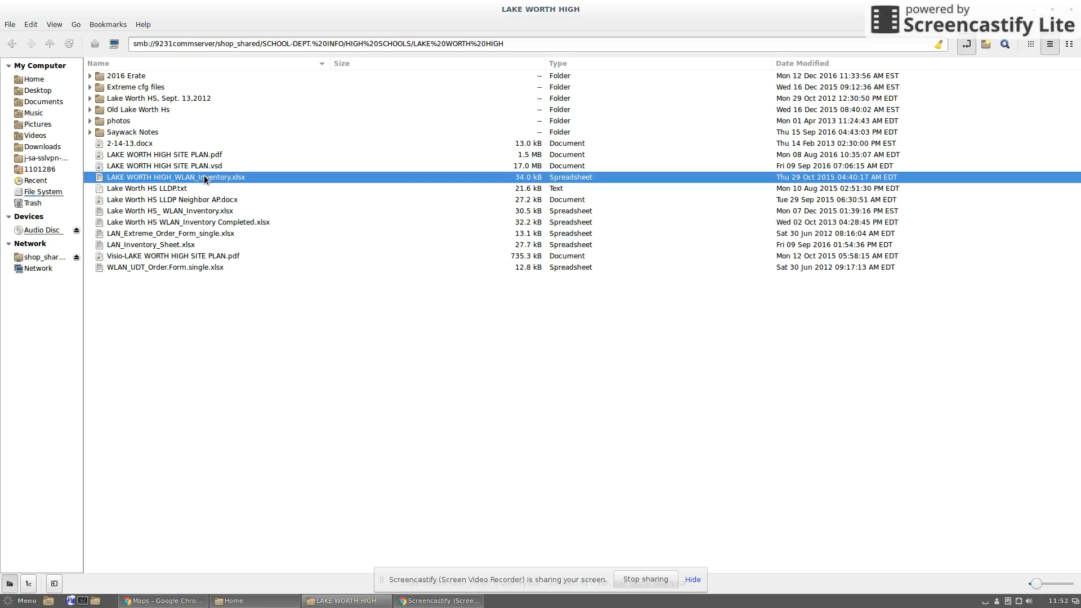
{"action": "double_click", "coordinate": [204, 177]}
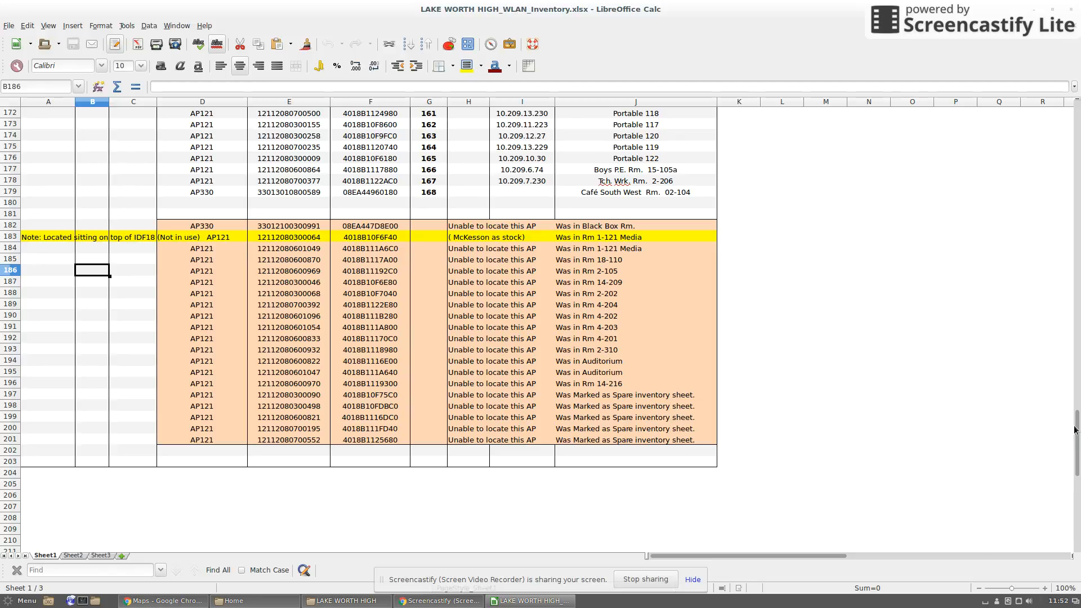
{"action": "left_click_drag", "start_coordinate": [1076, 431], "coordinate": [1078, 116]}
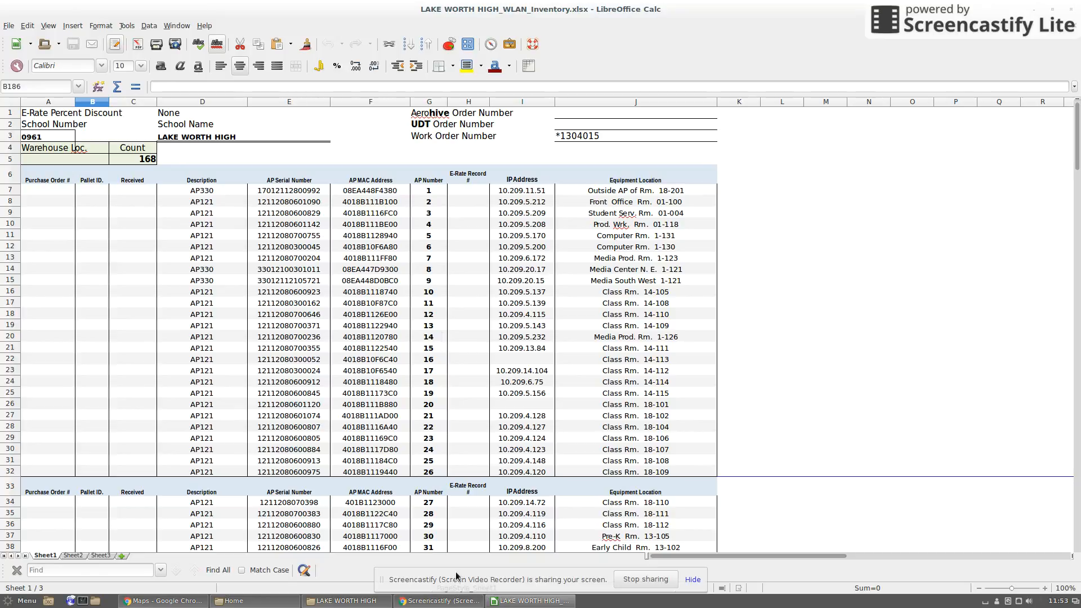
Switch back to HiveManager and filter the monitored devices by the saved Lake Worth HS filter.
{"action": "key", "text": "alt+Tab"}
{"action": "key", "text": "alt+Tab"}
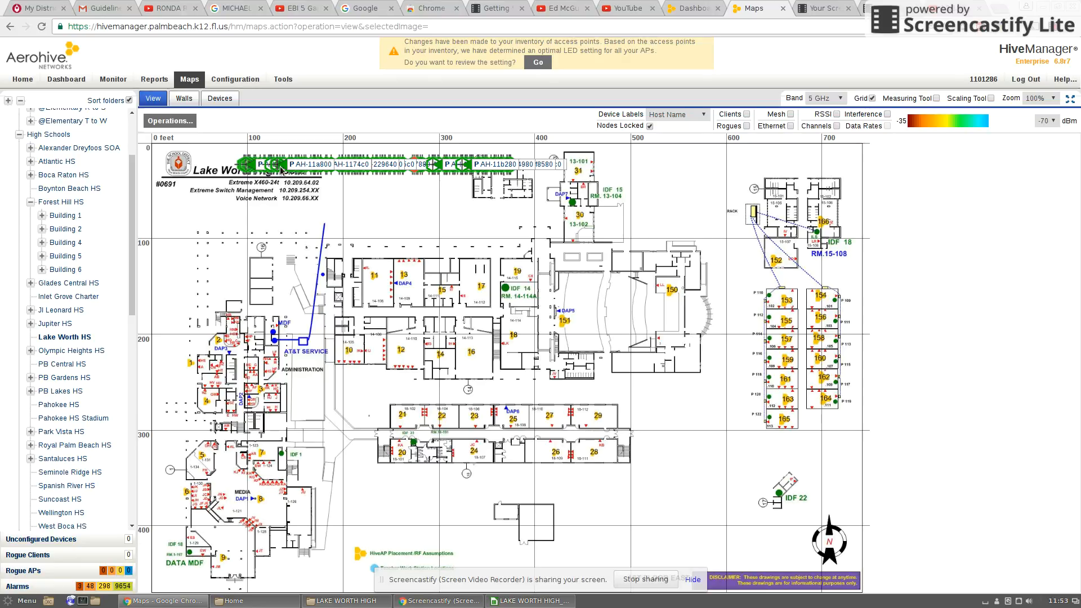
{"action": "left_click", "coordinate": [112, 81]}
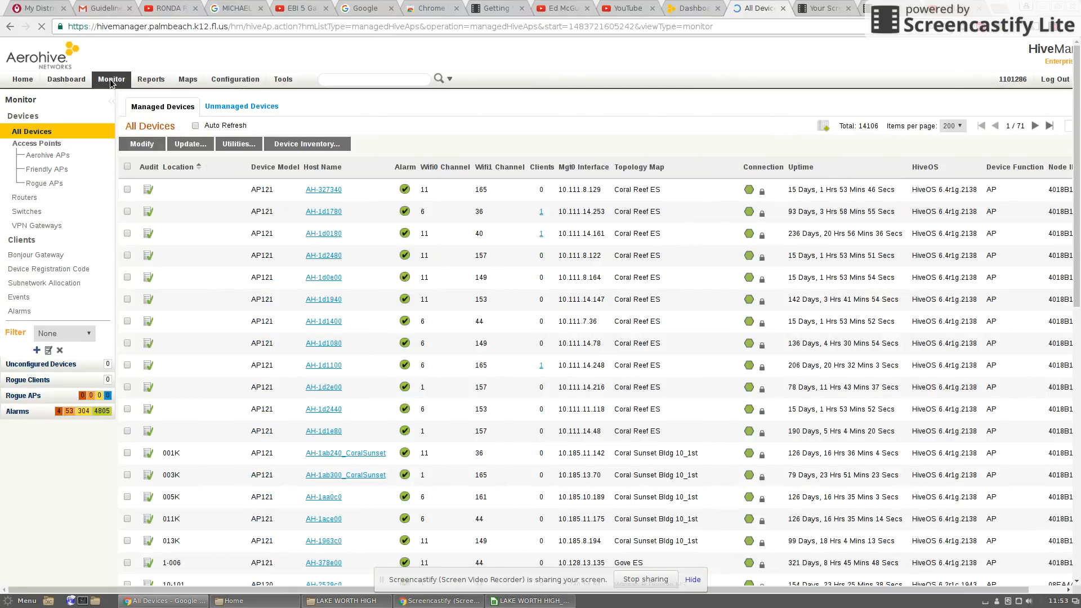
{"action": "left_click", "coordinate": [89, 334]}
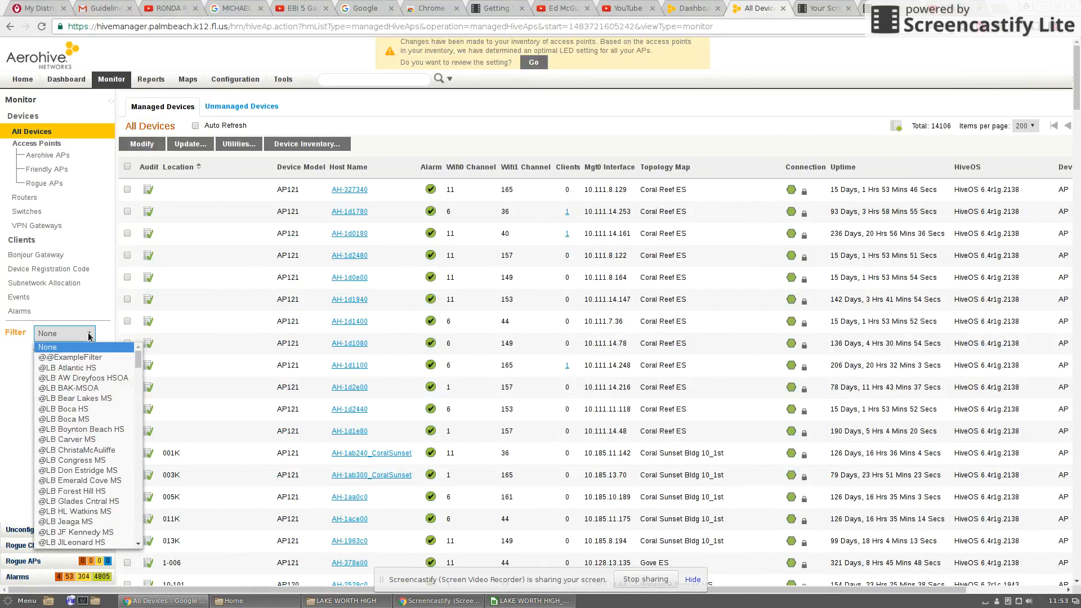
{"action": "left_click_drag", "start_coordinate": [137, 364], "coordinate": [138, 467]}
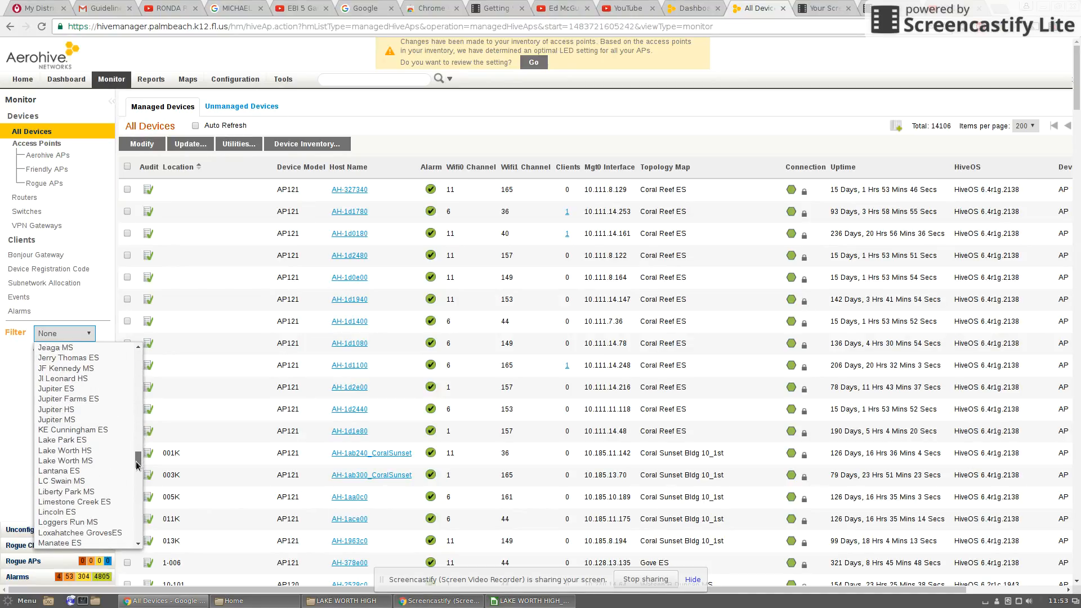
{"action": "left_click", "coordinate": [89, 450]}
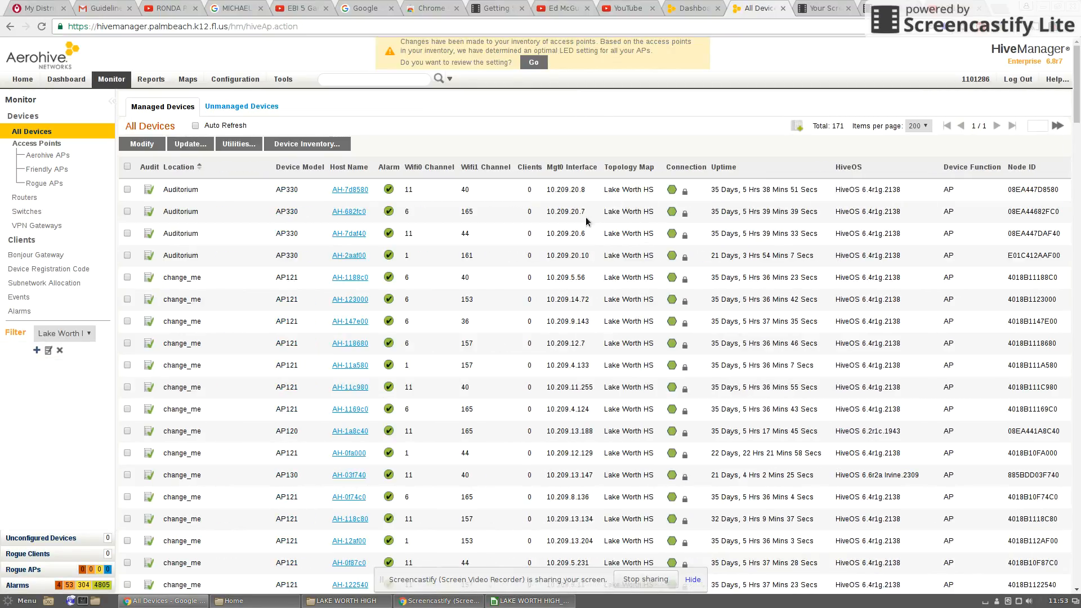
Examine the Mgt0 Interface criterion in the saved Lake Worth HS device filter and close it without saving.
{"action": "left_click_drag", "start_coordinate": [547, 189], "coordinate": [585, 189]}
{"action": "left_click", "coordinate": [49, 351]}
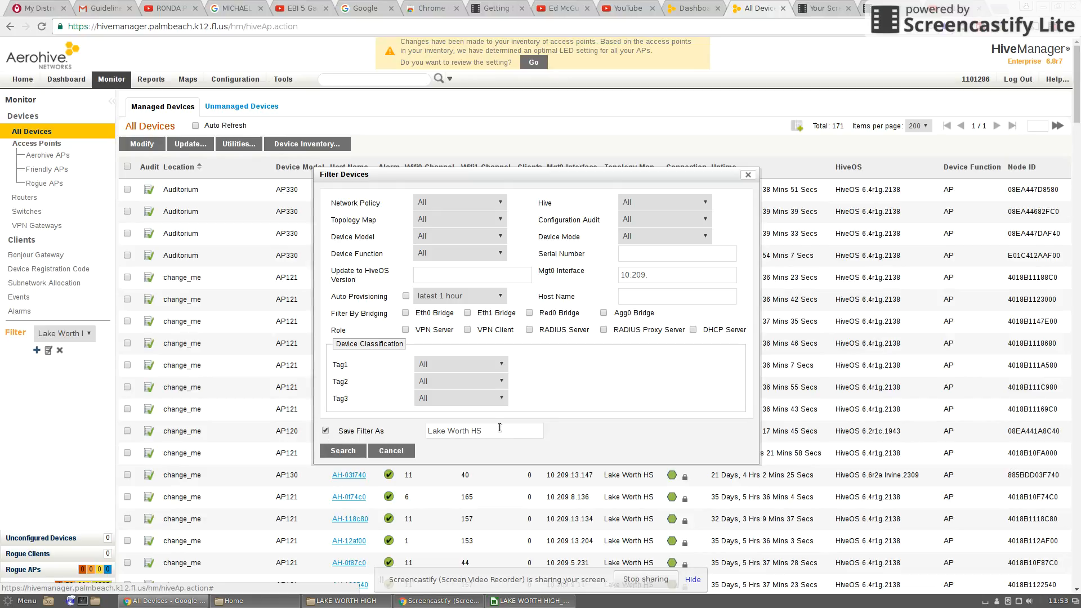
{"action": "left_click", "coordinate": [390, 453]}
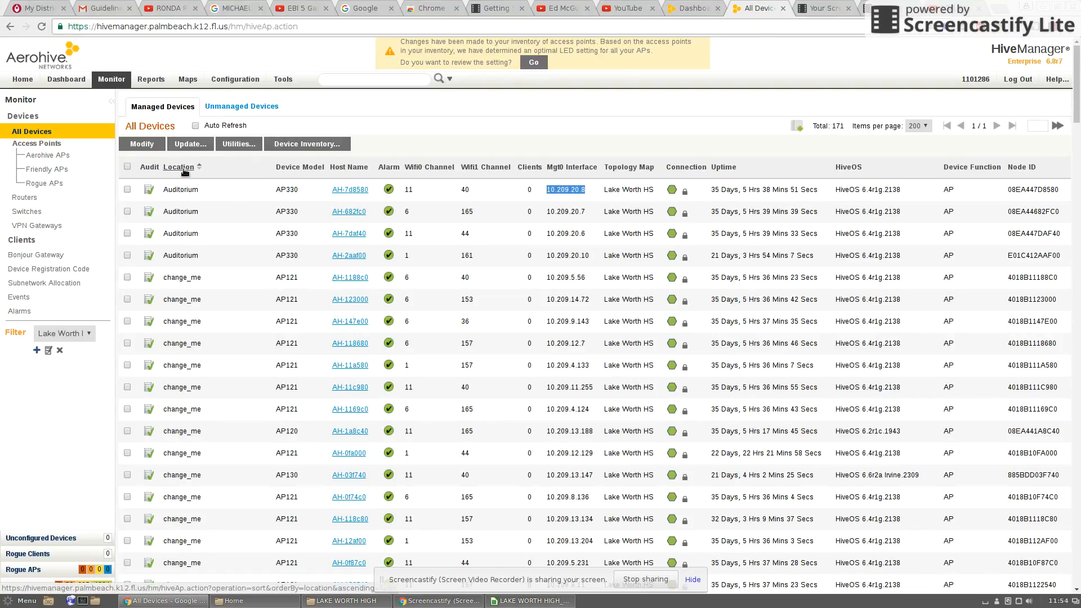
Try reordering the Location column in the device table's column settings and discard the changes.
{"action": "left_click", "coordinate": [797, 128]}
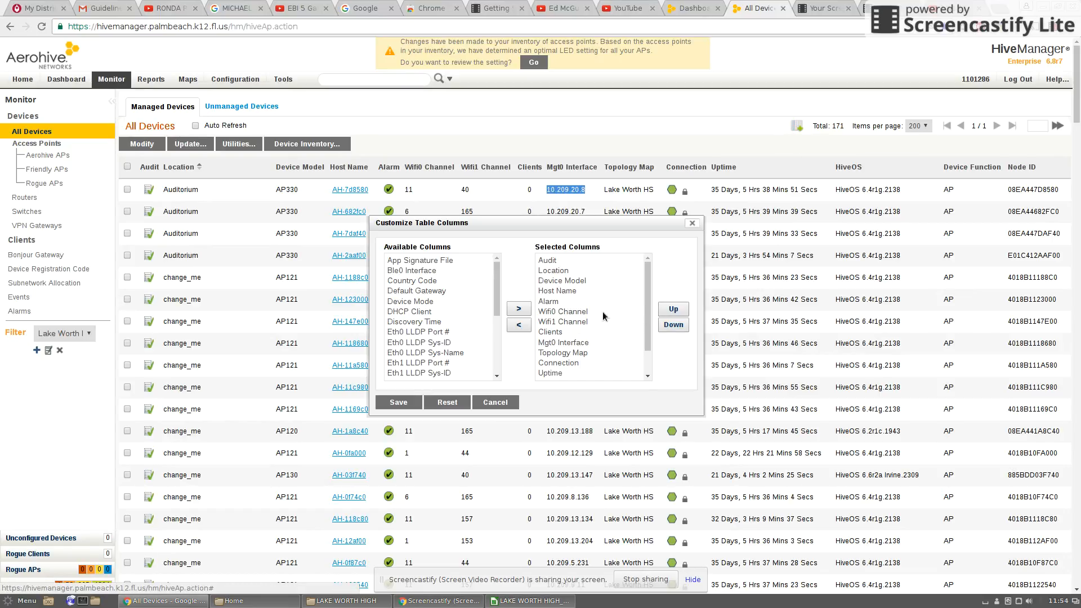
{"action": "left_click", "coordinate": [556, 270]}
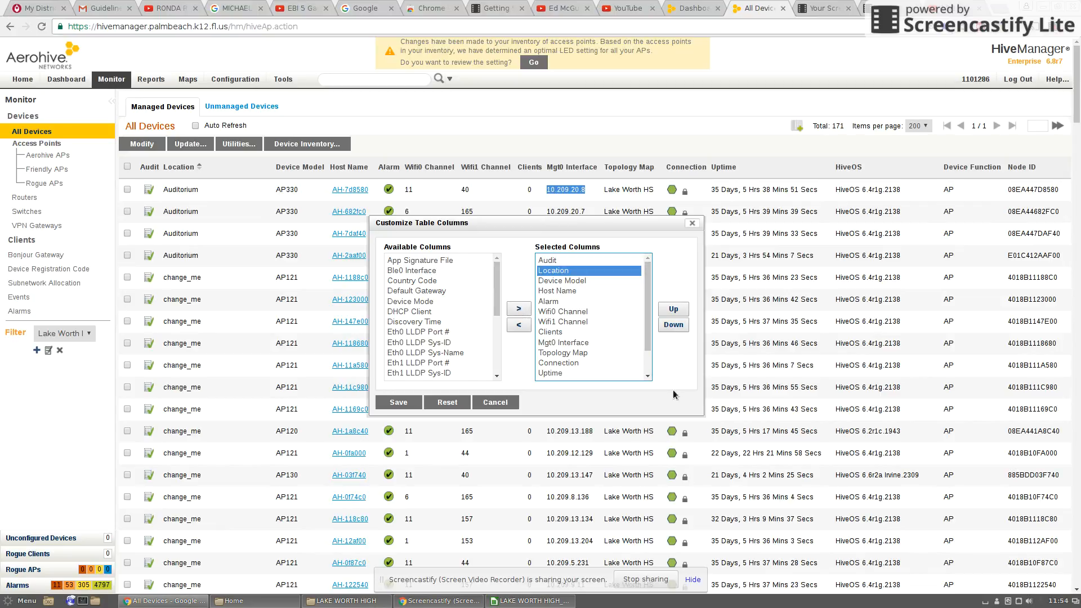
{"action": "left_click", "coordinate": [664, 327]}
{"action": "left_click", "coordinate": [674, 311]}
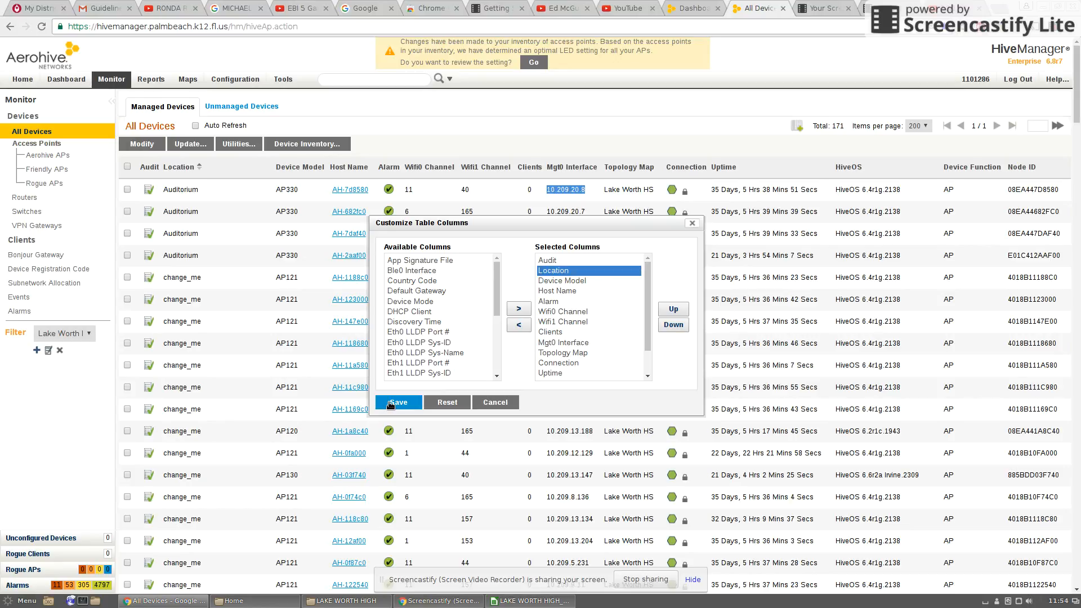
{"action": "left_click", "coordinate": [510, 403]}
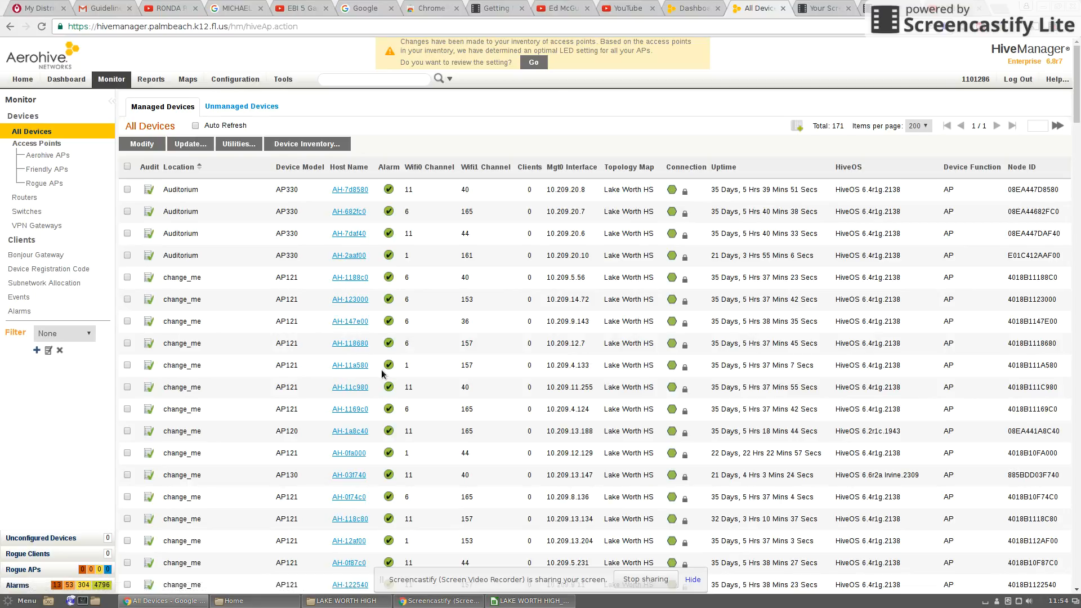
Select the AH-1188c0 access point in the device list and try searching for 118c0 in the LibreOffice Calc inventory spreadsheet.
{"action": "left_click", "coordinate": [127, 277]}
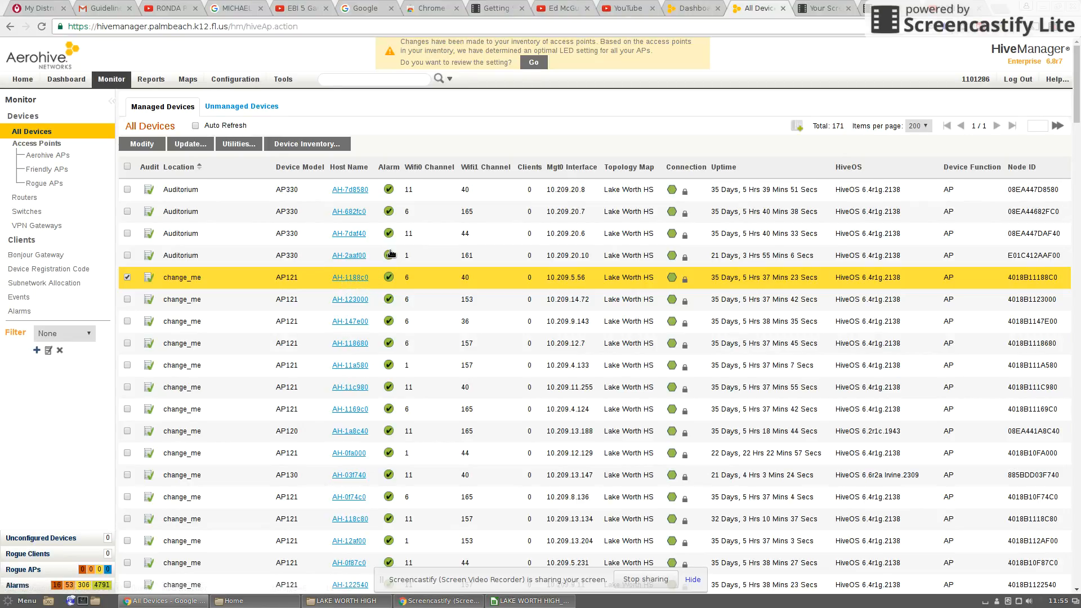
{"action": "key", "text": "alt+Tab"}
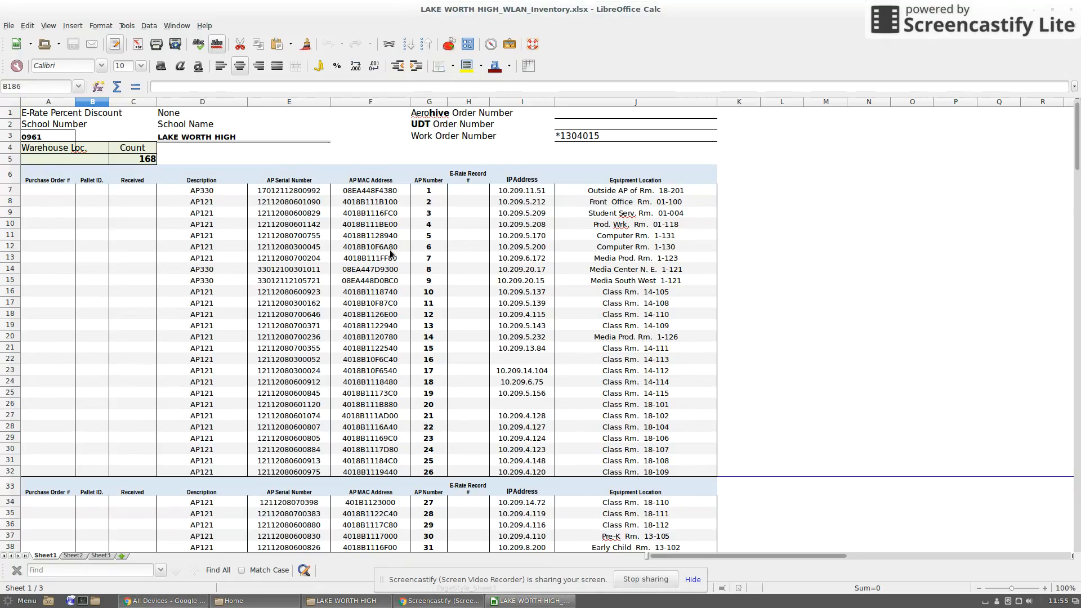
{"action": "type", "text": "118c0"}
{"action": "key", "text": "Return"}
{"action": "key", "text": "alt+Tab"}
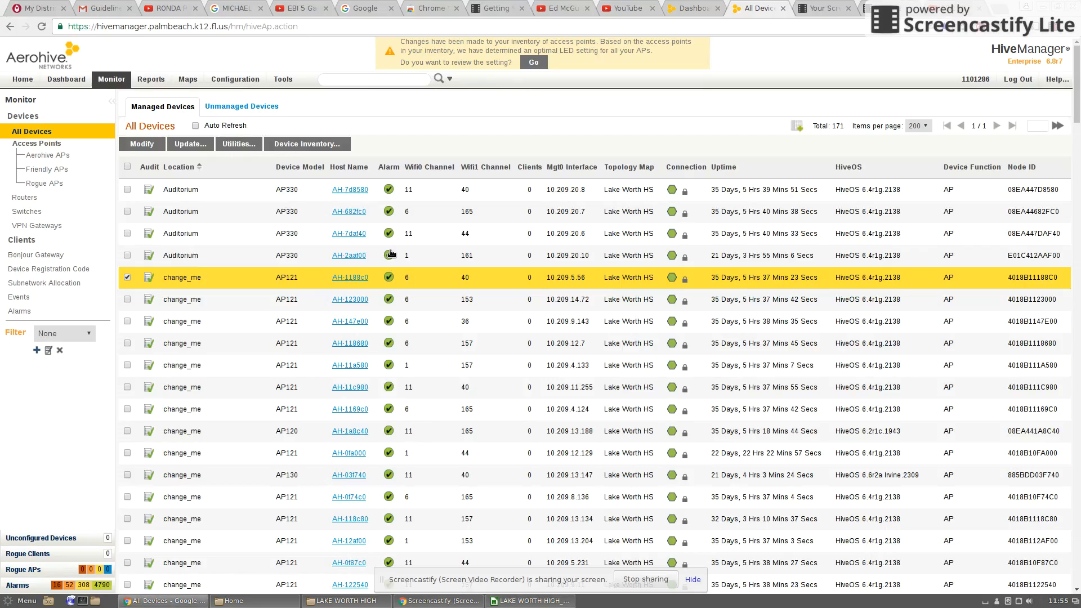
Switch to the inventory spreadsheet in LibreOffice Calc, search for 1188c and select the matching access point's equipment location.
{"action": "key", "text": "alt+Tab"}
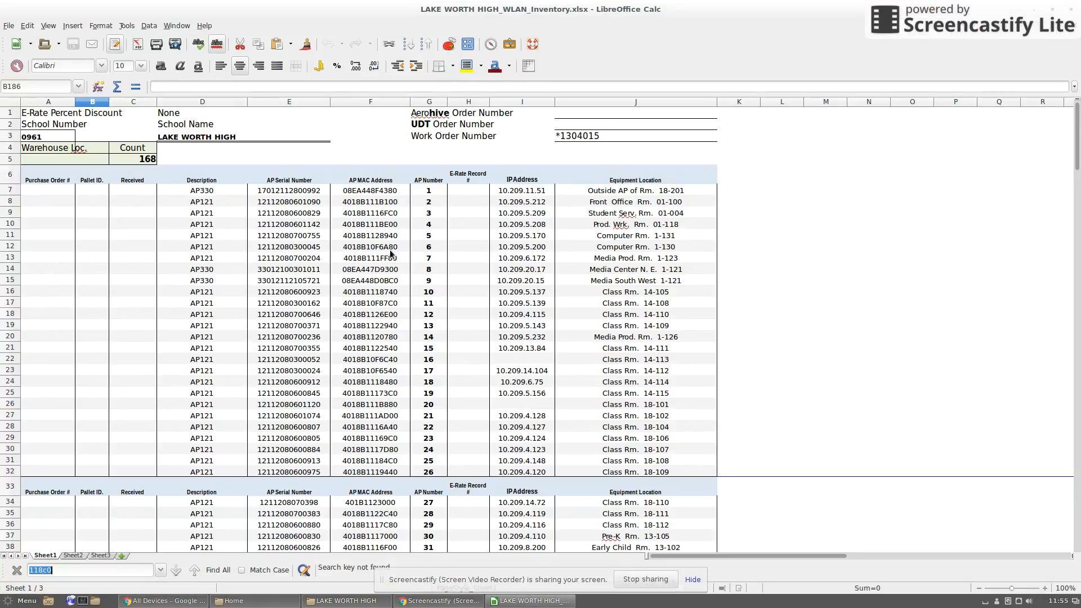
{"action": "type", "text": "1188c"}
{"action": "key", "text": "Return"}
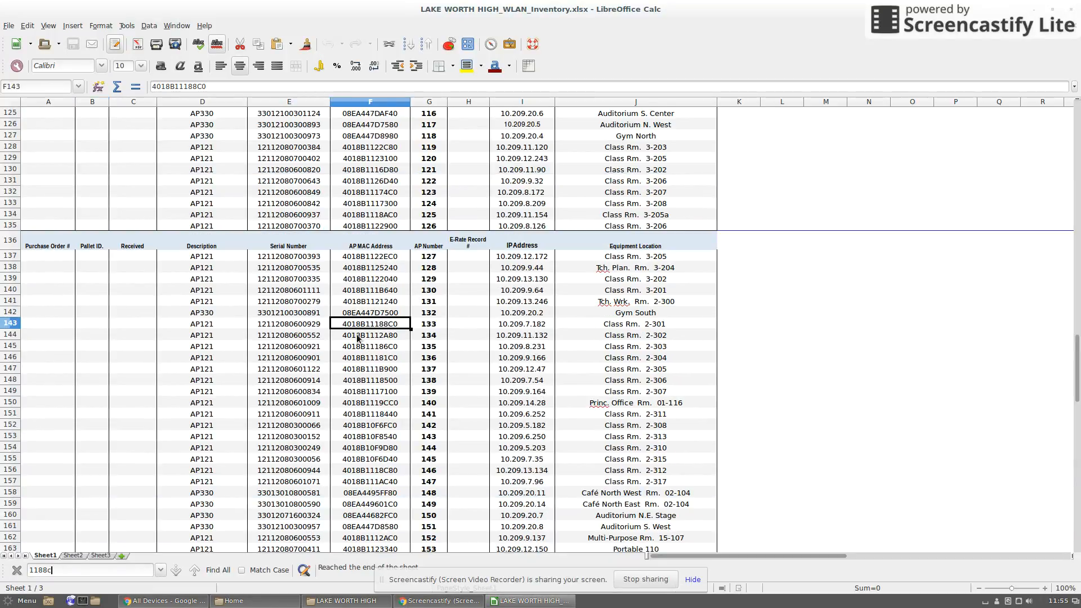
{"action": "key", "text": "BackSpace"}
{"action": "key", "text": "BackSpace"}
{"action": "key", "text": "BackSpace"}
{"action": "key", "text": "BackSpace"}
{"action": "key", "text": "BackSpace"}
{"action": "left_click", "coordinate": [618, 326]}
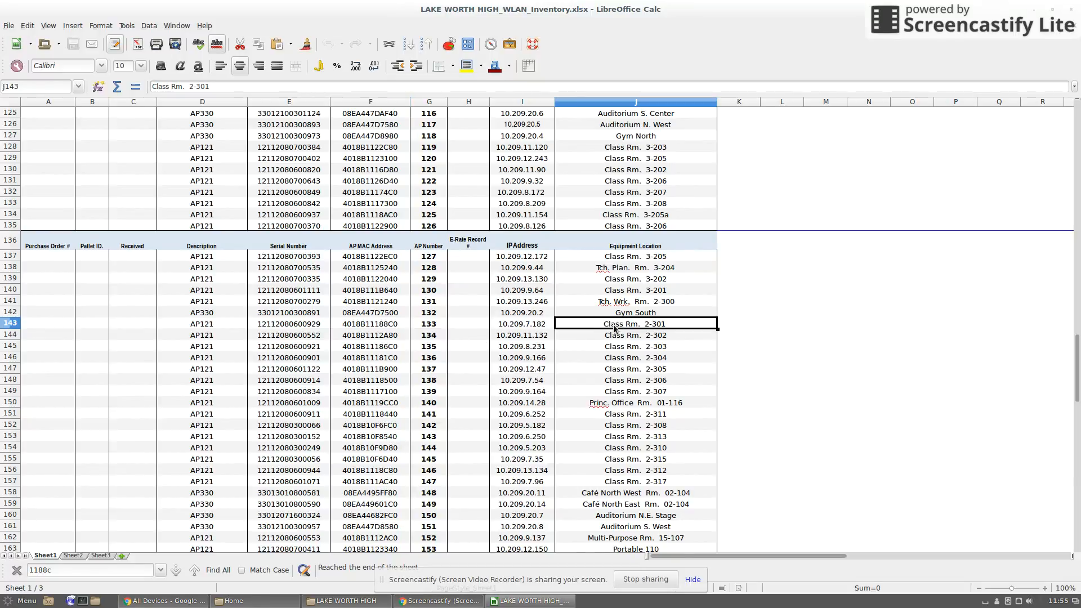
Switch back to HiveManager, set the location of the selected AH-1188c0 access point to 2-301 and save it.
{"action": "key", "text": "alt+Tab"}
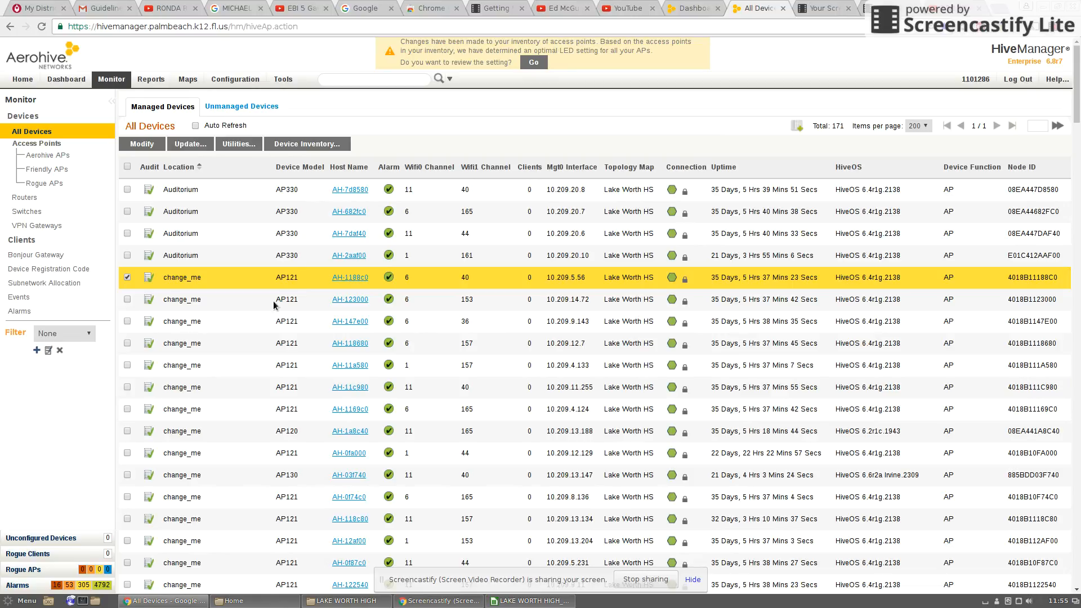
{"action": "left_click", "coordinate": [142, 145]}
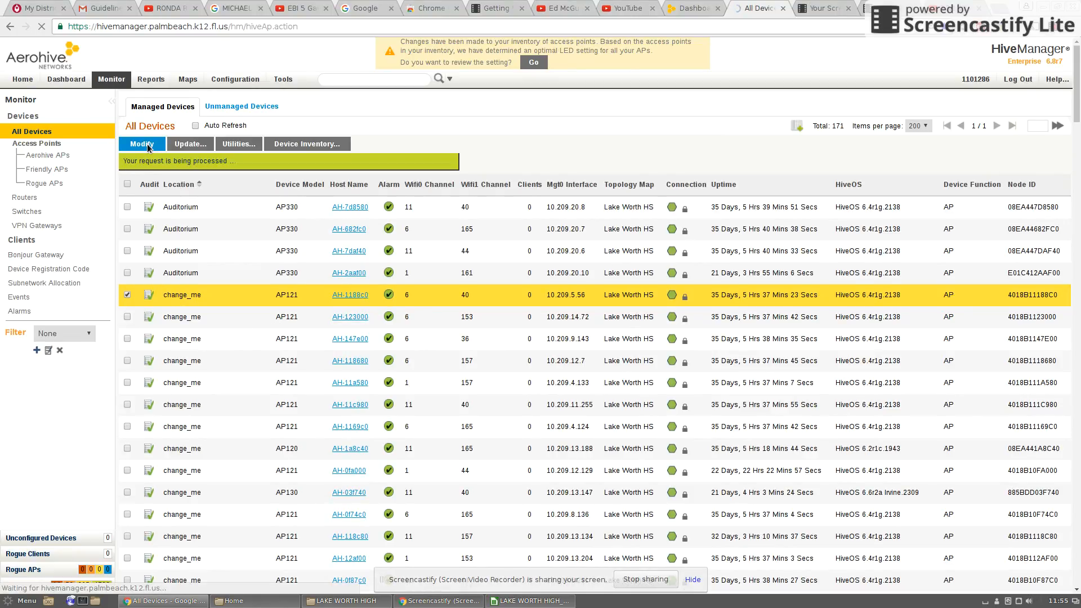
{"action": "key", "text": "alt+Tab"}
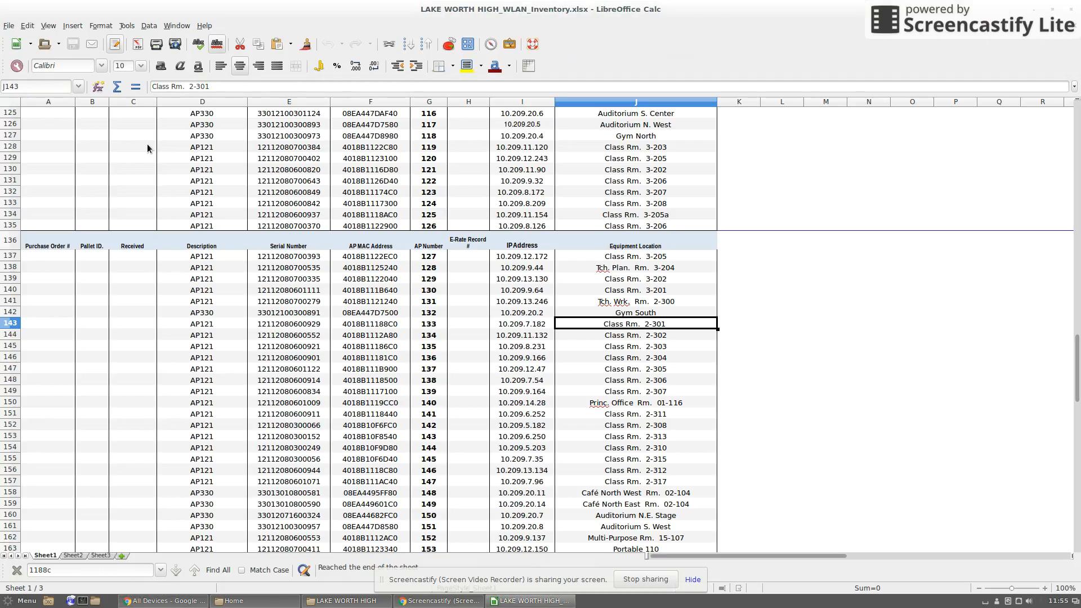
{"action": "key", "text": "alt+Tab"}
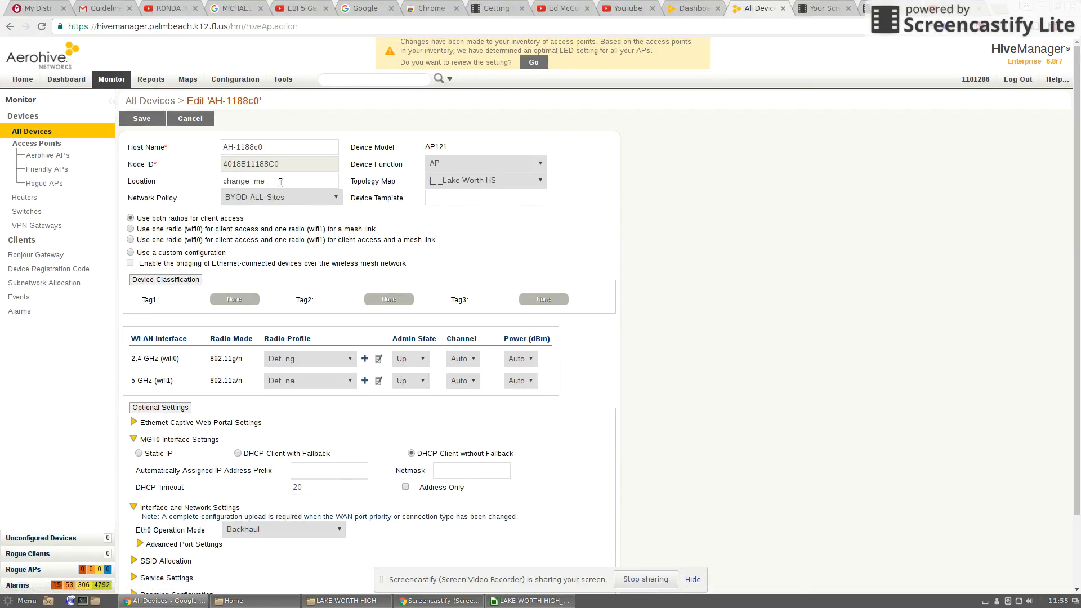
{"action": "left_click", "coordinate": [280, 181]}
{"action": "key", "text": "ctrl+a"}
{"action": "type", "text": "2-301"}
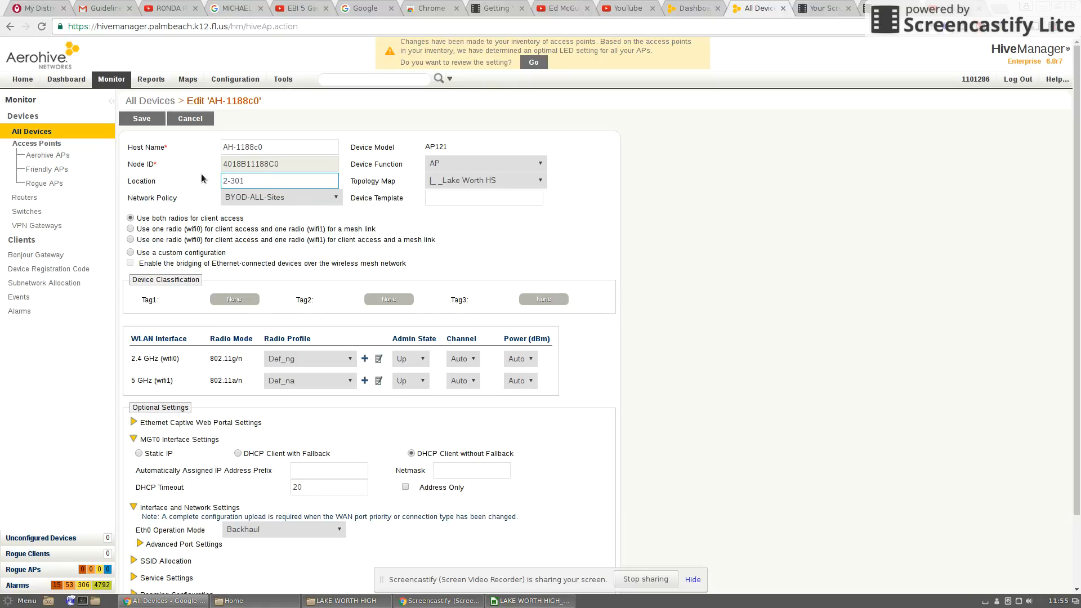
{"action": "left_click", "coordinate": [140, 119]}
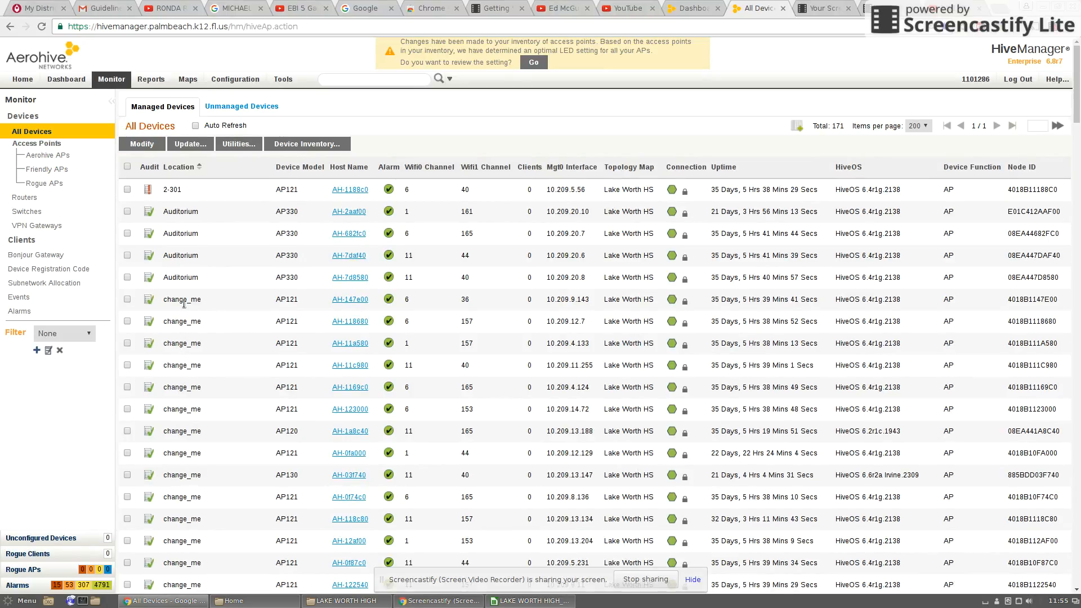
Open the AH-147e00 access point for editing and search the inventory spreadsheet in LibreOffice Calc for 147e0.
{"action": "left_click", "coordinate": [134, 299]}
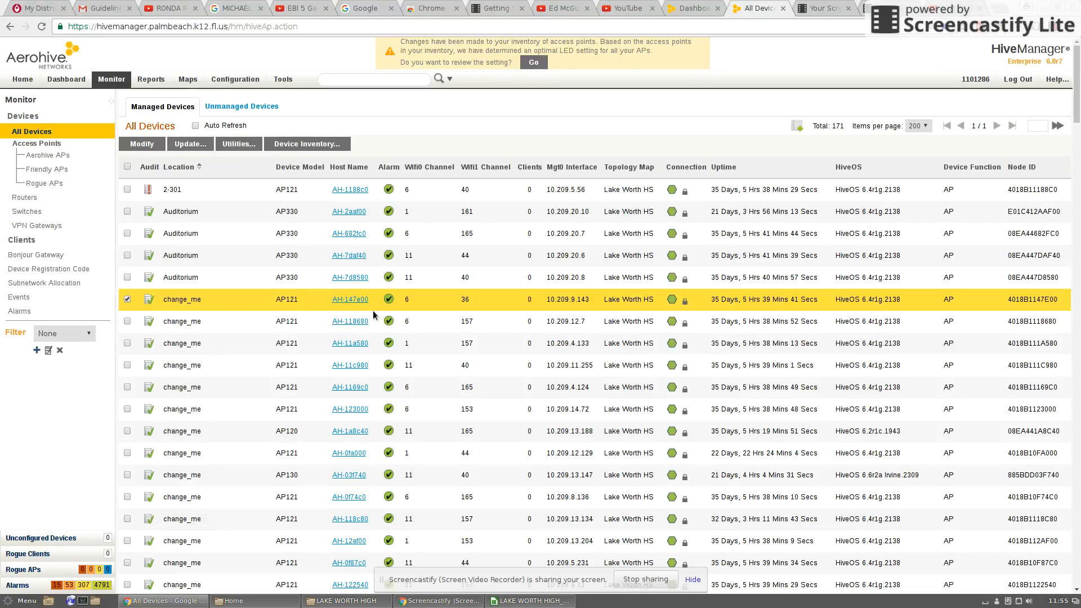
{"action": "left_click", "coordinate": [143, 144]}
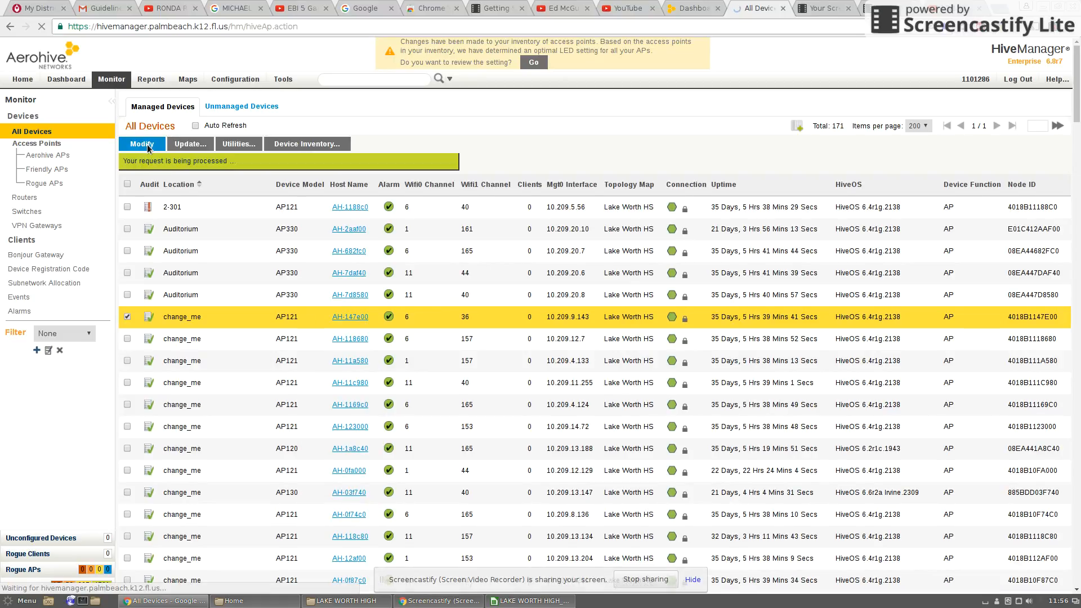
{"action": "key", "text": "alt+Tab"}
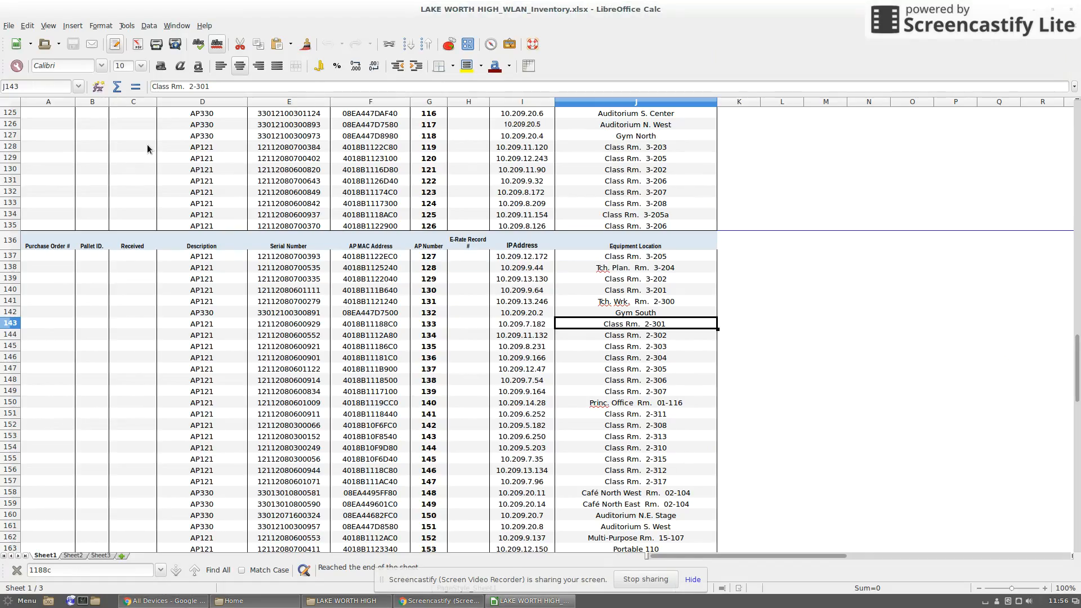
{"action": "key", "text": "ctrl+f"}
{"action": "type", "text": "147e0"}
{"action": "left_click", "coordinate": [364, 325]}
{"action": "double_click", "coordinate": [99, 570]}
{"action": "type", "text": "147e0"}
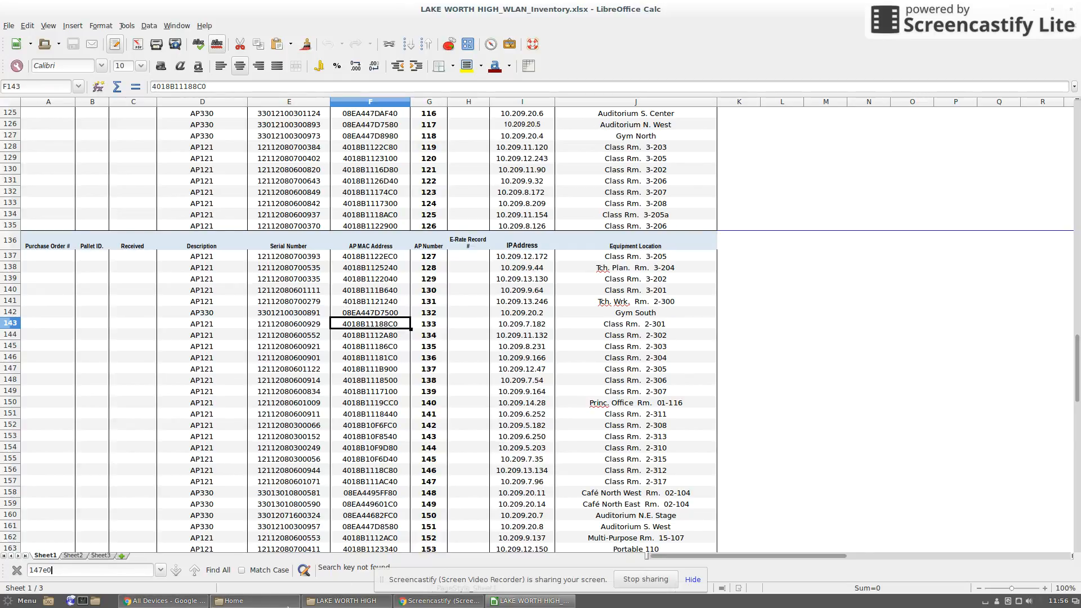
Return to HiveManager, set the location of AH-147e00 to Not Found and save the device.
{"action": "left_click", "coordinate": [452, 606]}
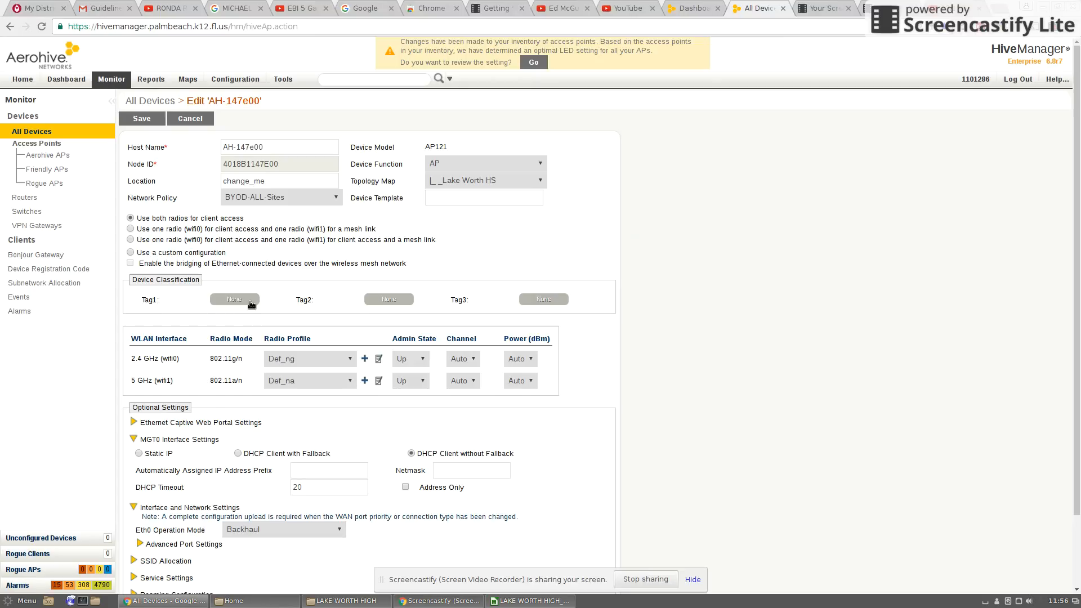
{"action": "left_click_drag", "start_coordinate": [273, 181], "coordinate": [203, 180]}
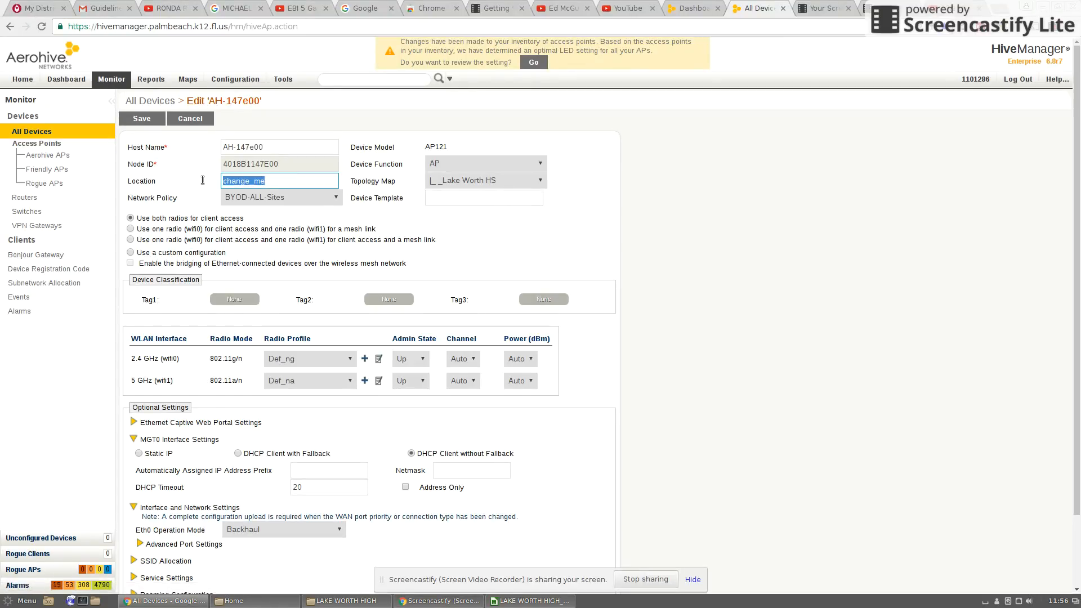
{"action": "type", "text": "Not Found"}
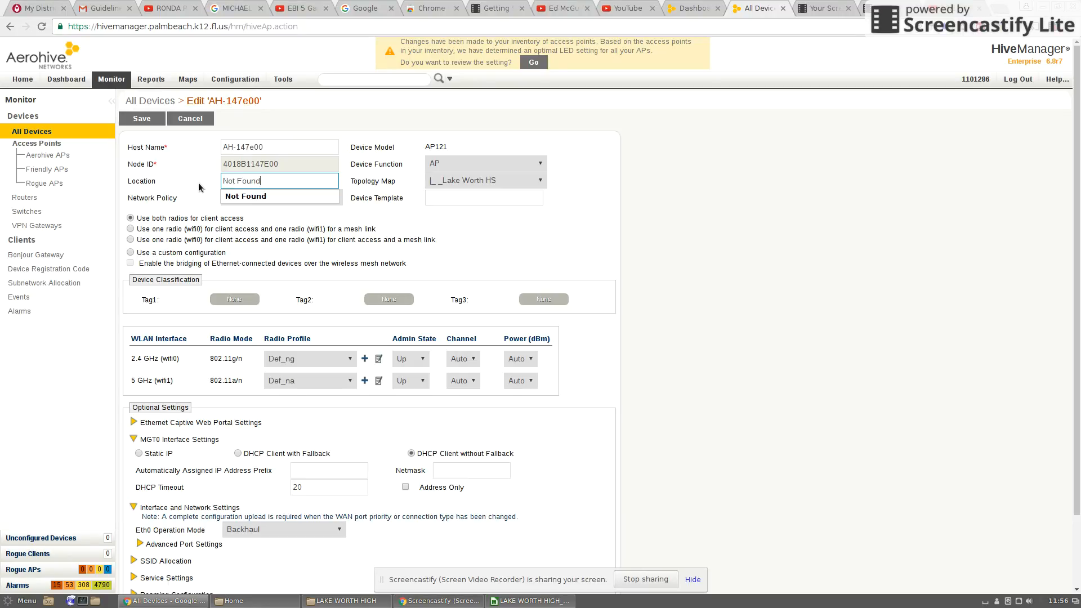
{"action": "left_click", "coordinate": [142, 119]}
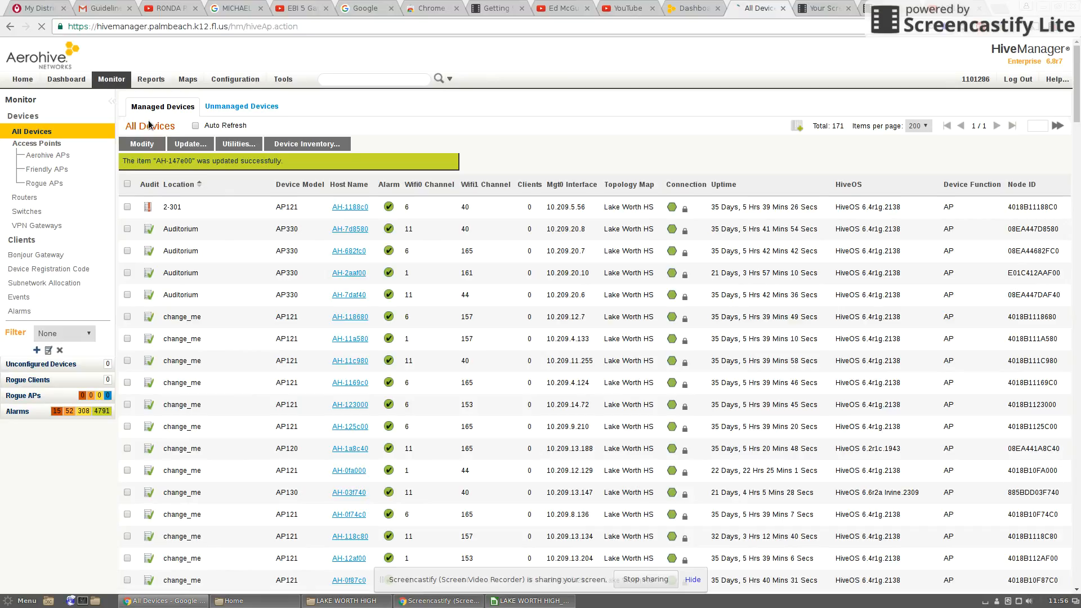
Open the AH-118680 access point for editing and look up 11868 in the inventory spreadsheet in LibreOffice Calc.
{"action": "left_click", "coordinate": [128, 317]}
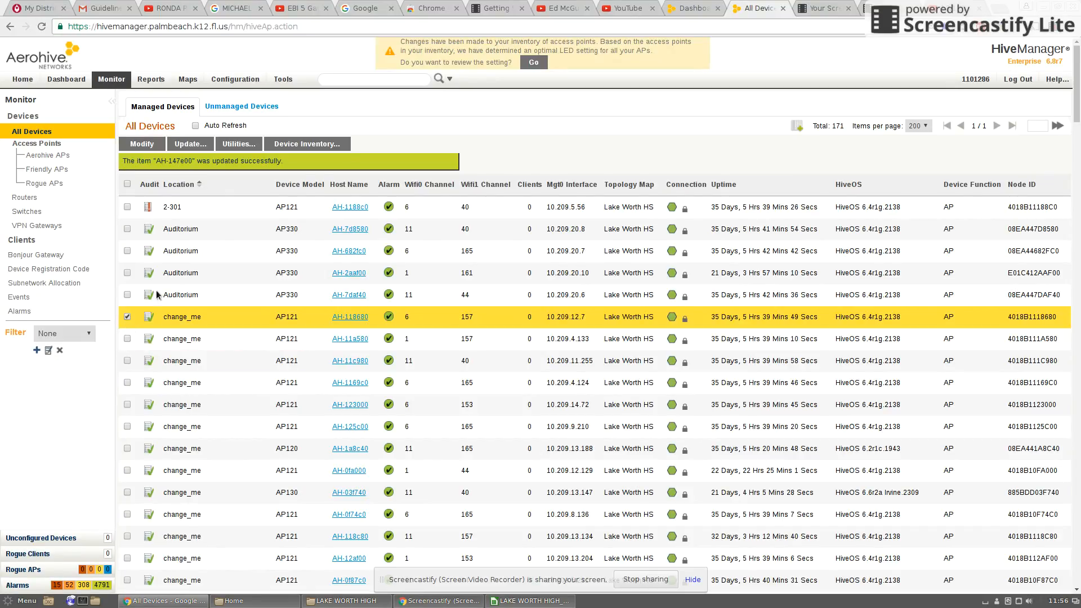
{"action": "left_click", "coordinate": [151, 145]}
{"action": "key", "text": "alt+Tab"}
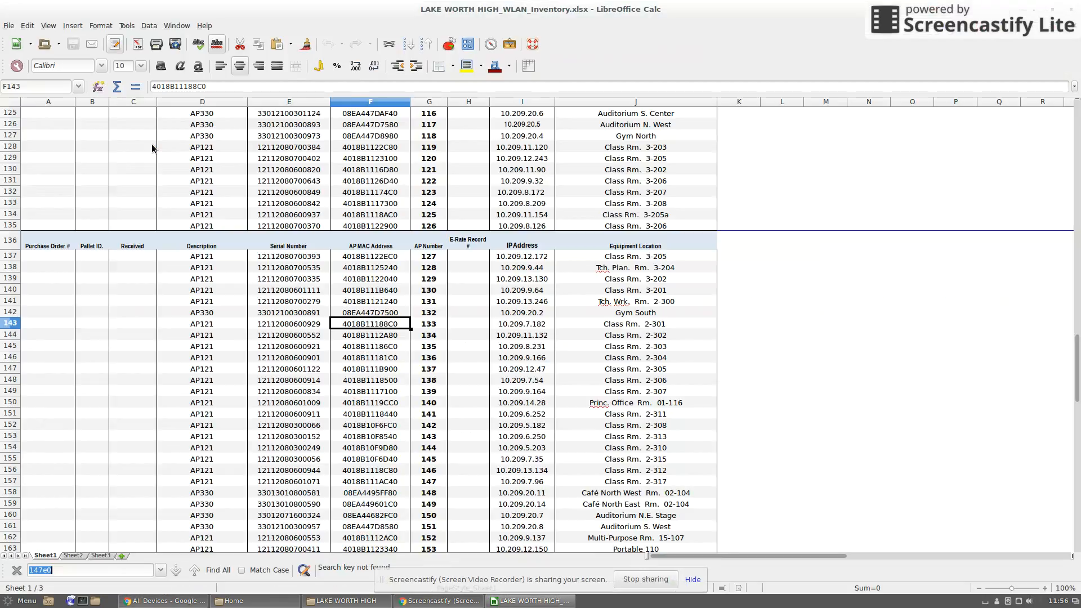
{"action": "type", "text": "11868"}
{"action": "key", "text": "Return"}
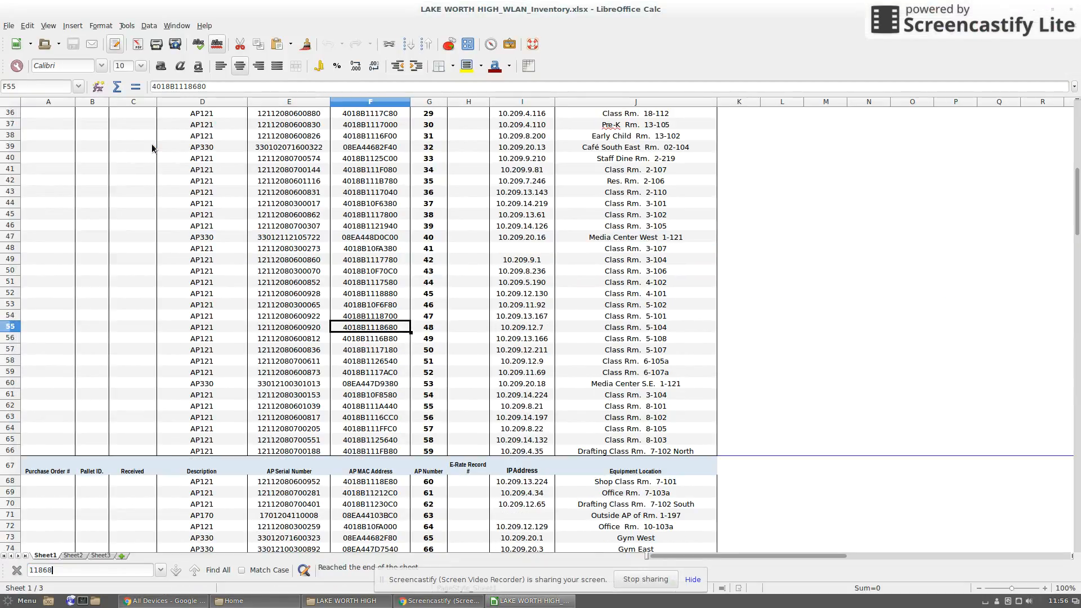
Return to HiveManager, set the location of AH-118680 to 5-104 and save the device.
{"action": "key", "text": "alt+Tab"}
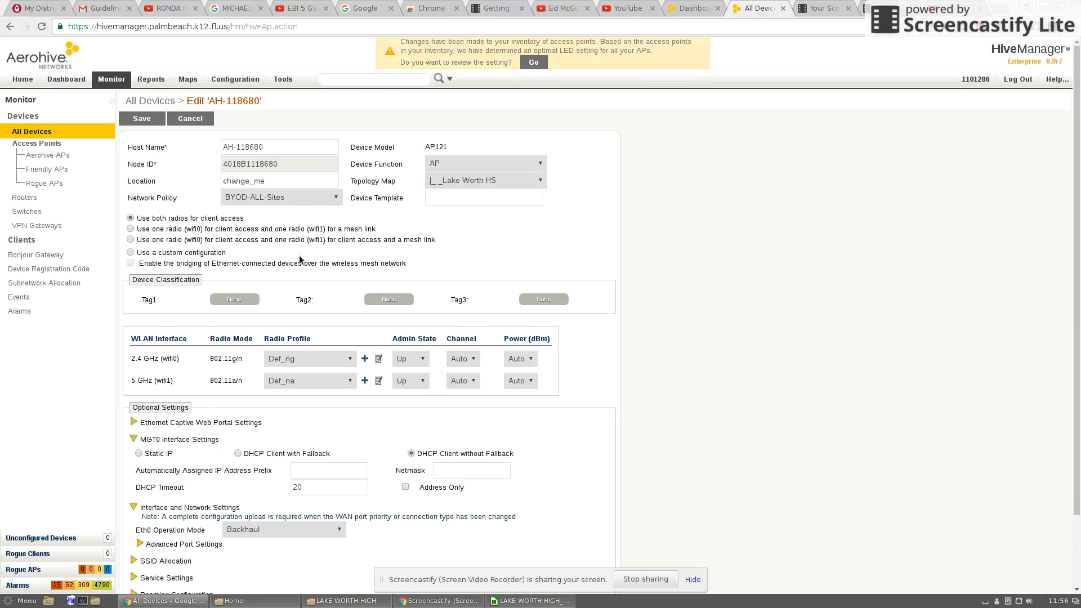
{"action": "left_click_drag", "start_coordinate": [270, 180], "coordinate": [220, 180]}
{"action": "type", "text": "5-104"}
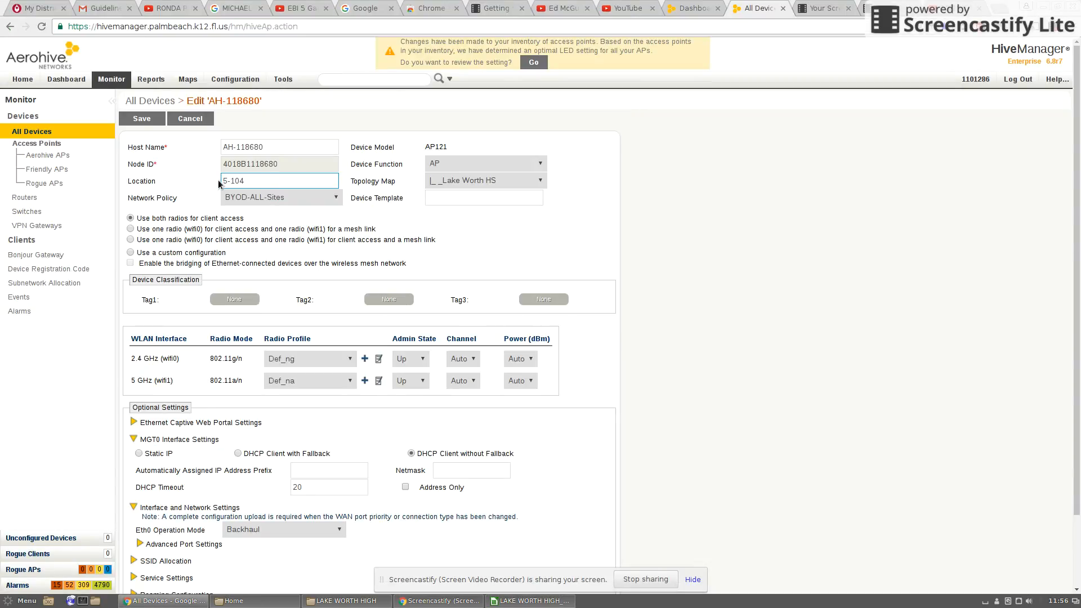
{"action": "left_click", "coordinate": [144, 119]}
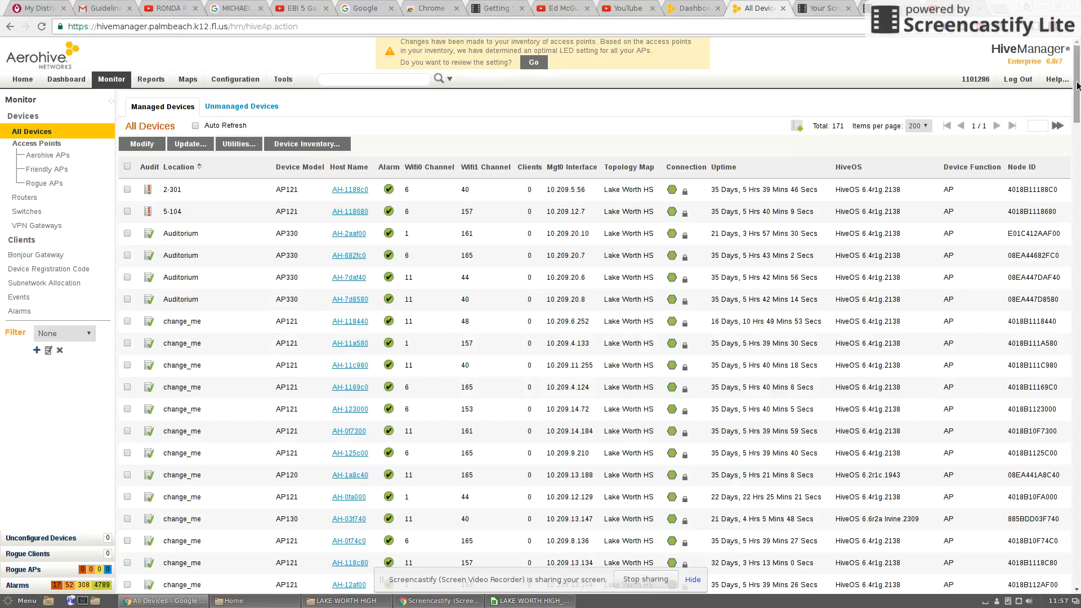
Check the Not Found access point at the end of the device list and search the inventory spreadsheet for 147e0 again.
{"action": "left_click_drag", "start_coordinate": [1078, 85], "coordinate": [1078, 549]}
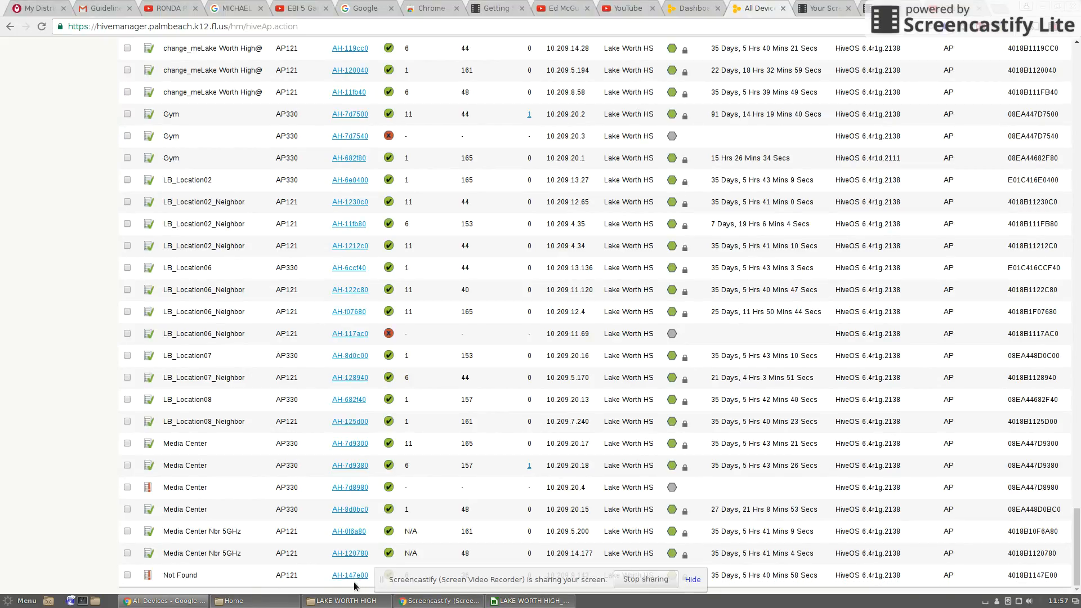
{"action": "left_click", "coordinate": [529, 601]}
{"action": "type", "text": "147e0"}
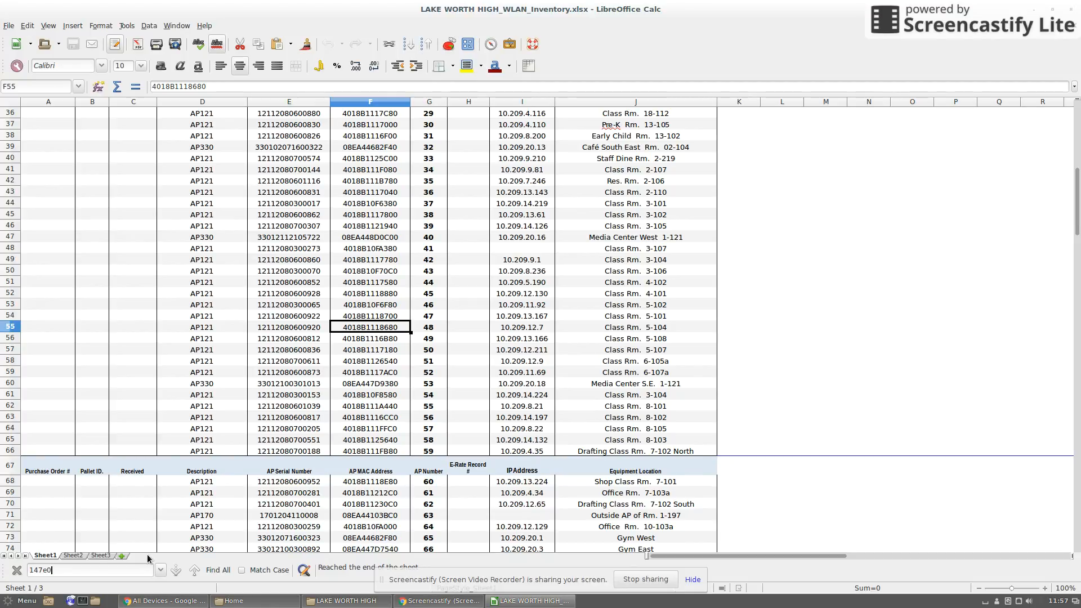
{"action": "key", "text": "Return"}
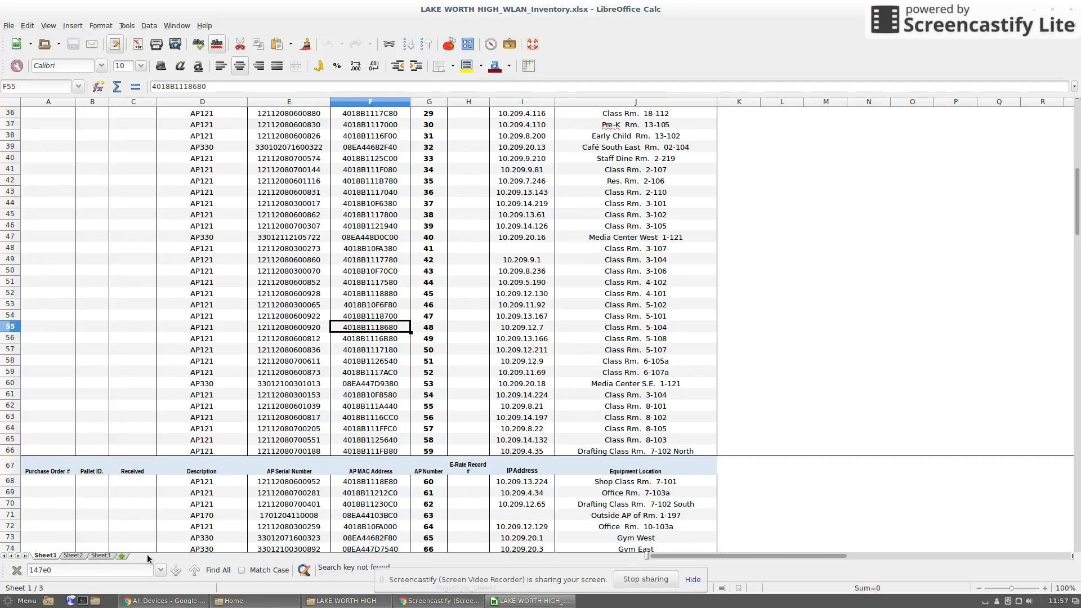